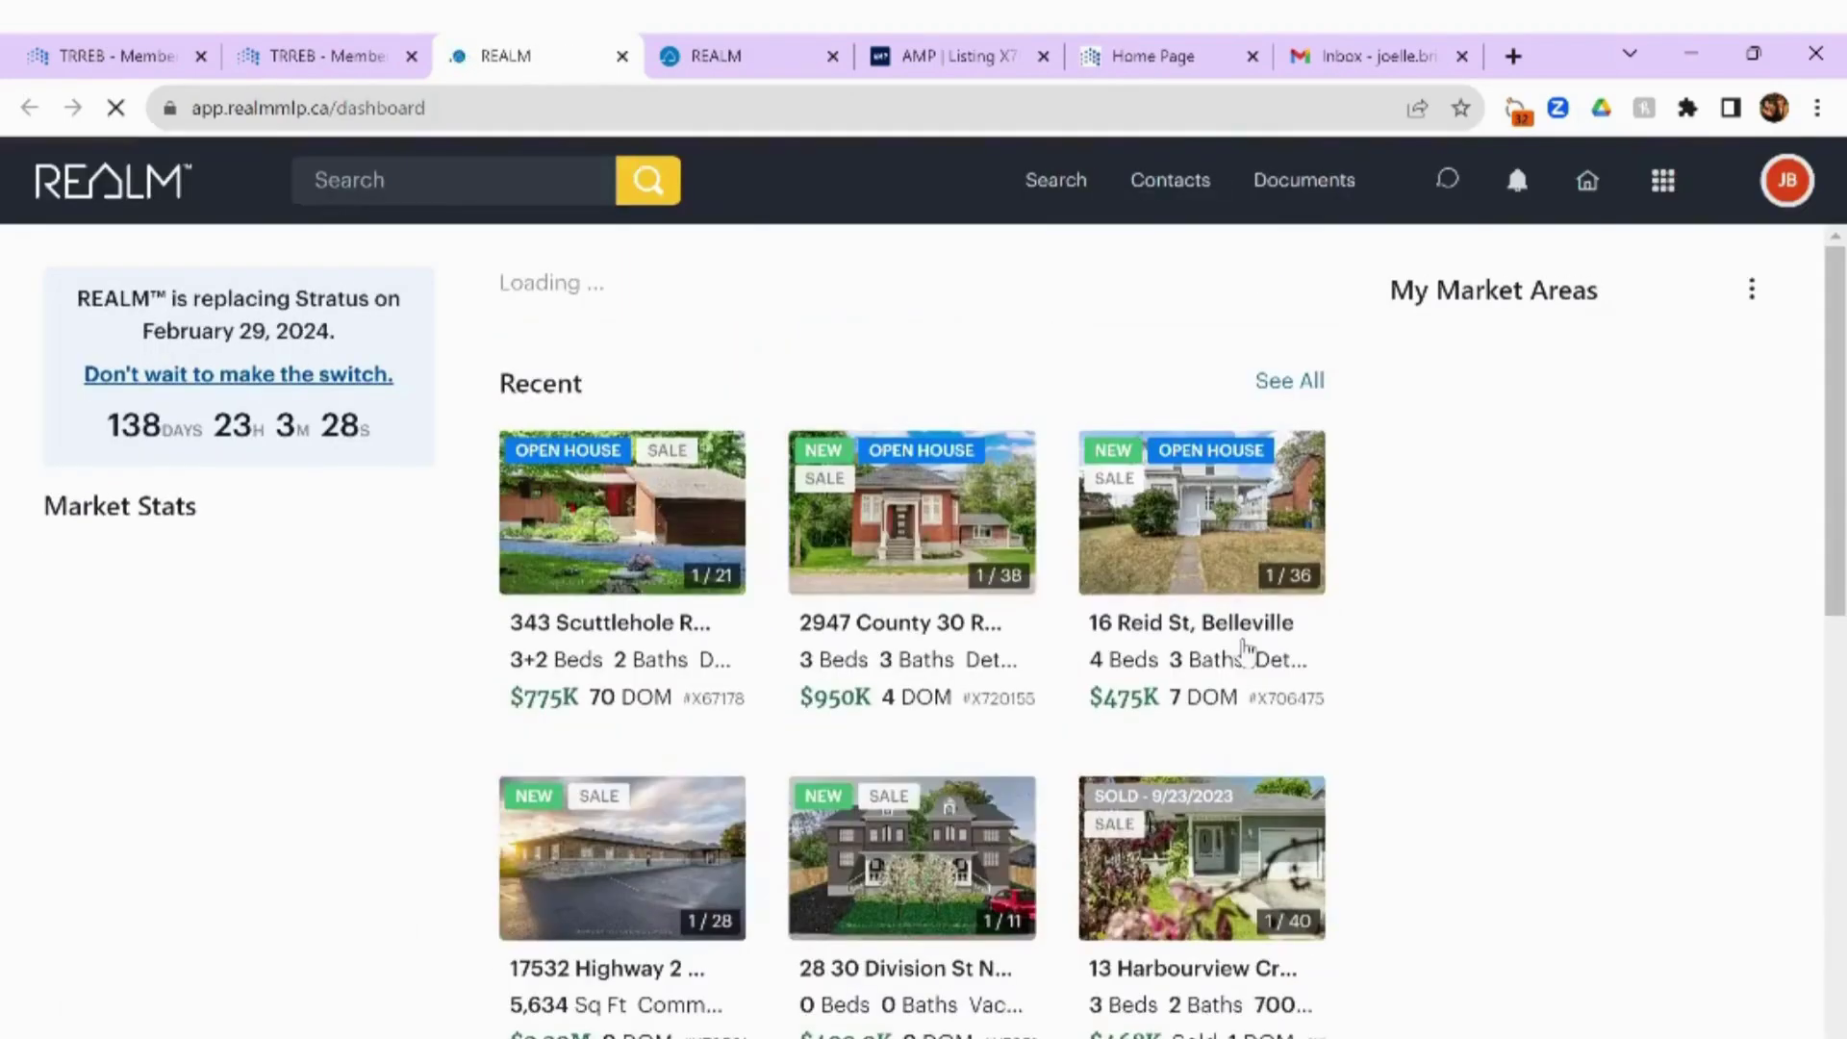
Launch Listing Add/Edit (AMP) from the REALM apps menu.
click(1664, 184)
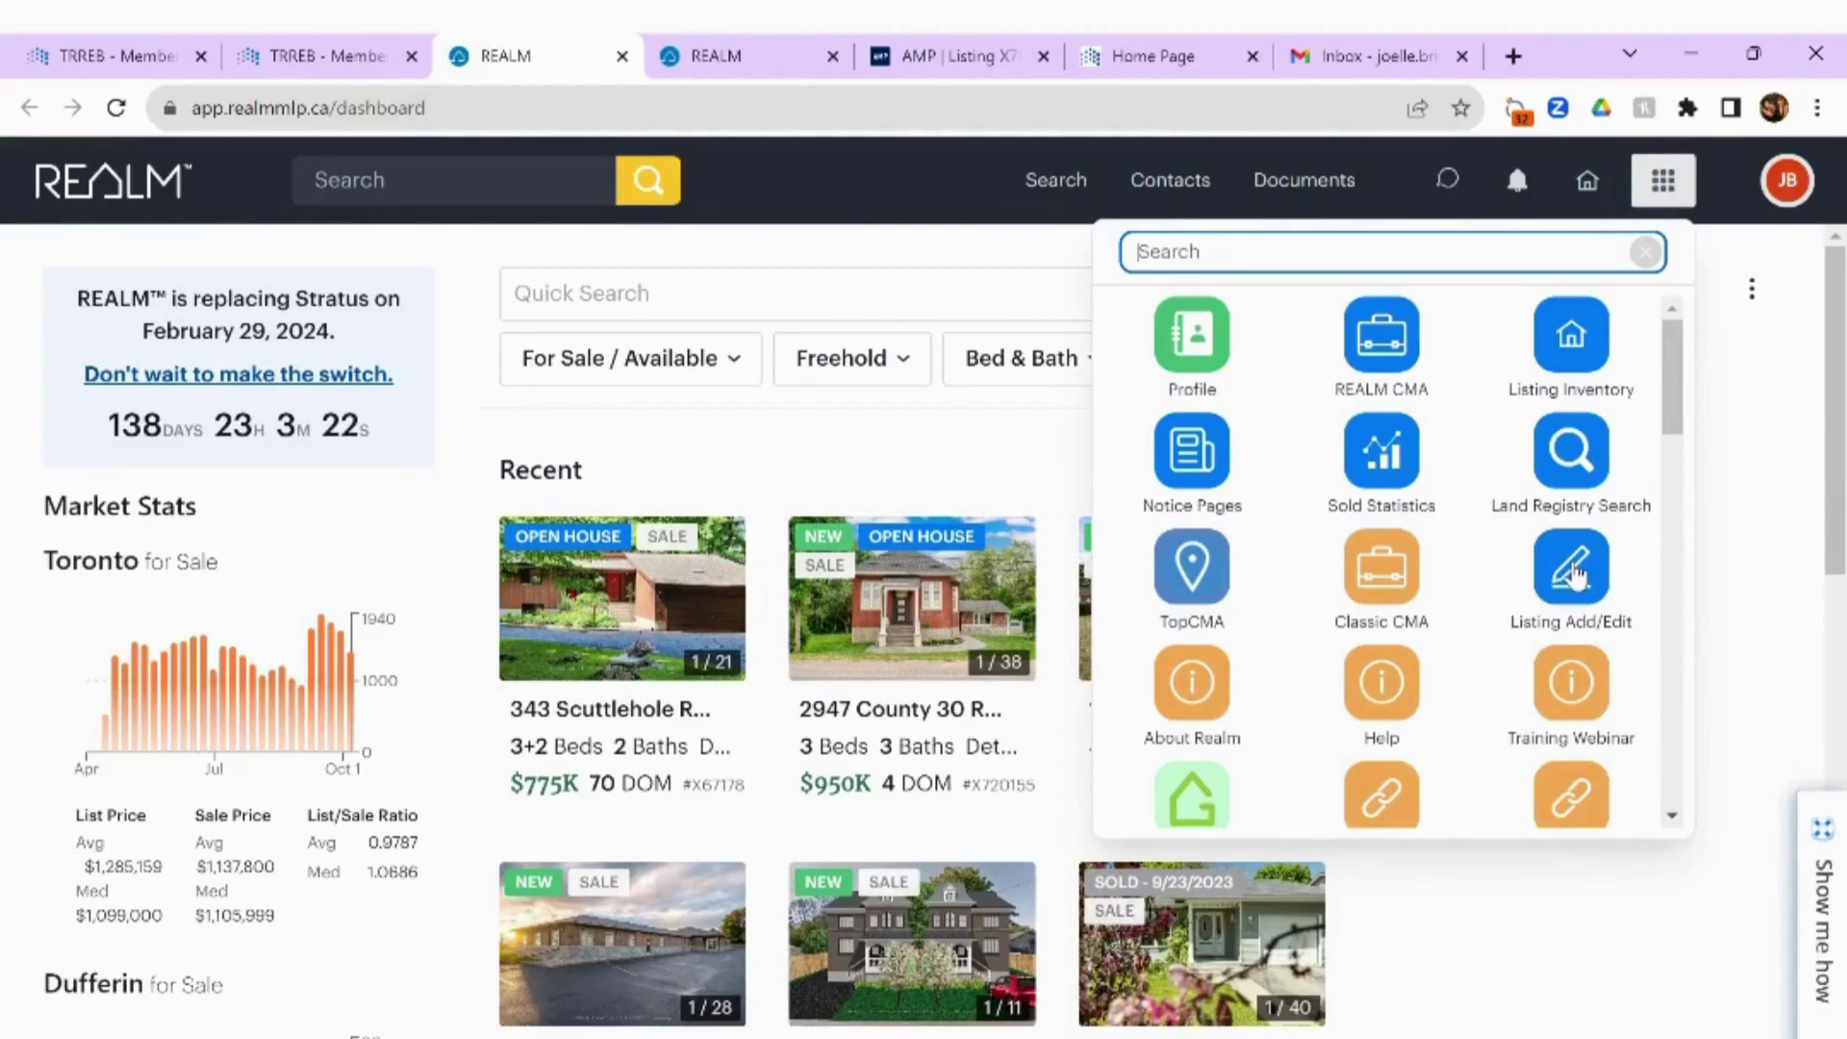
click(1574, 575)
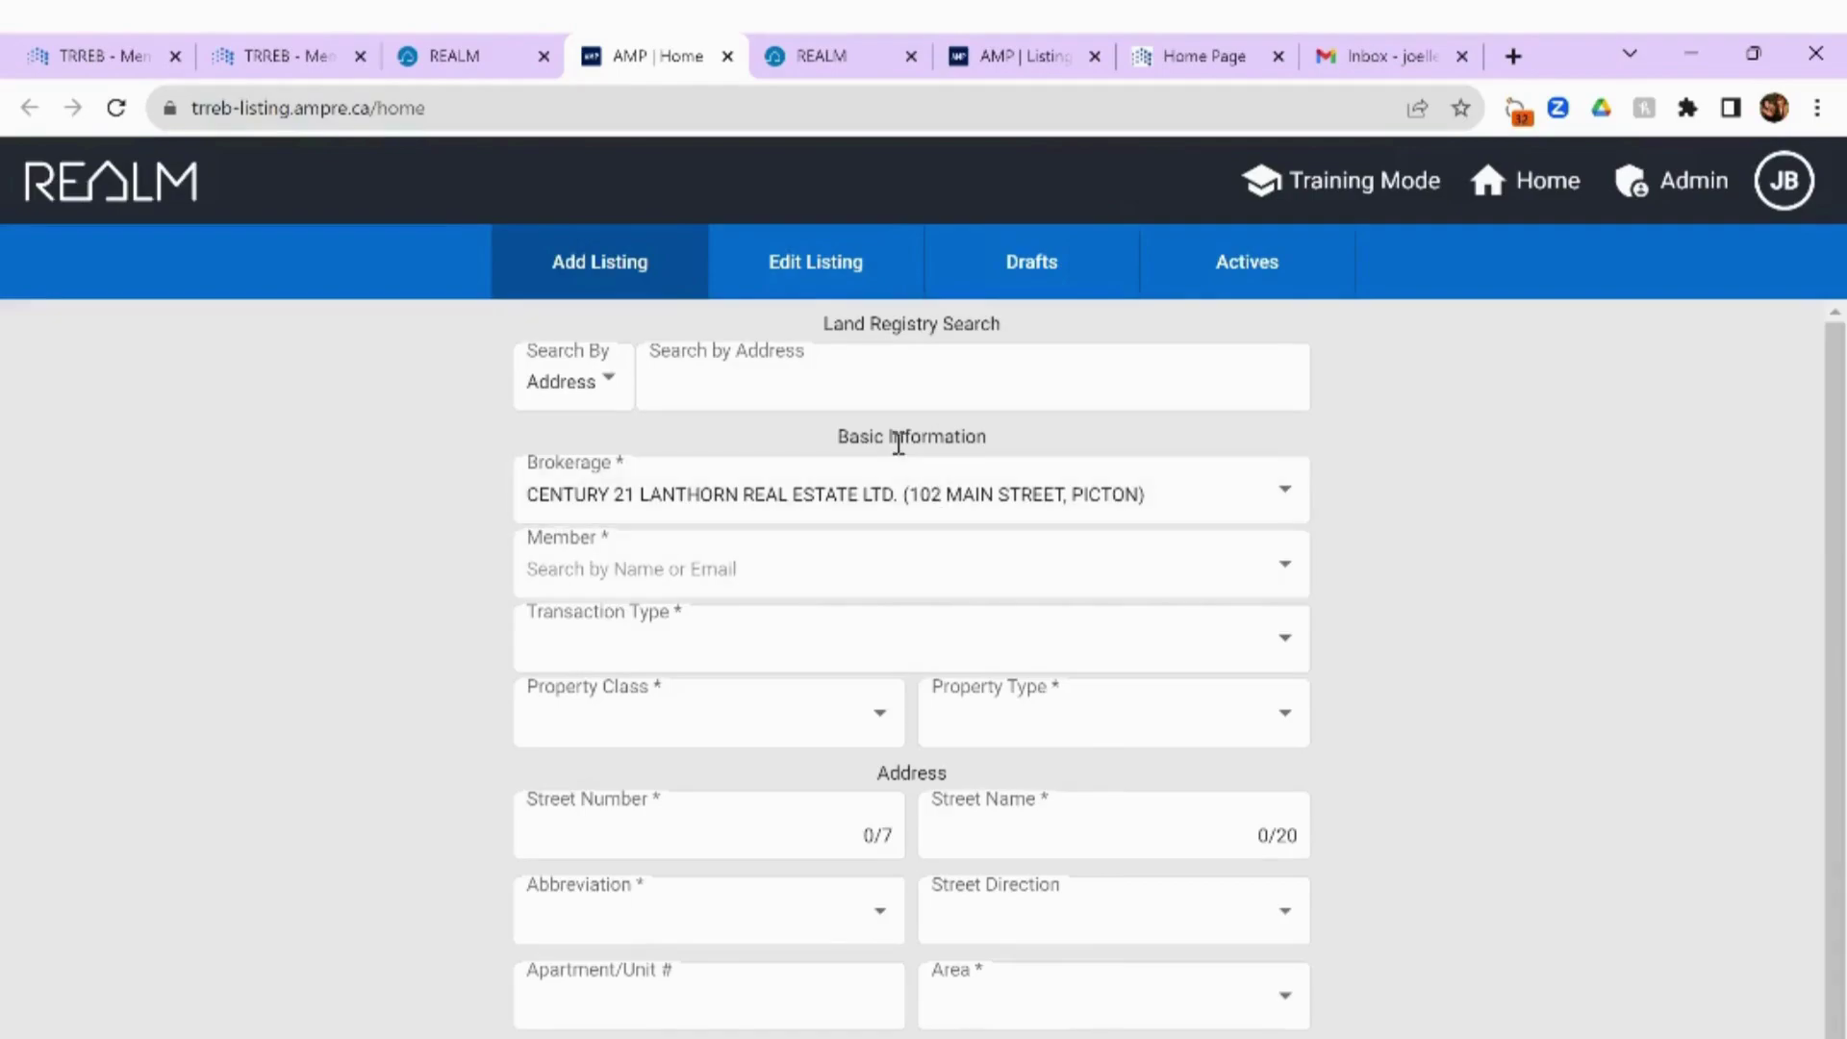
Search listings by agent name and open X7022054 at 189 Victoria Avenue for editing.
click(824, 273)
click(696, 378)
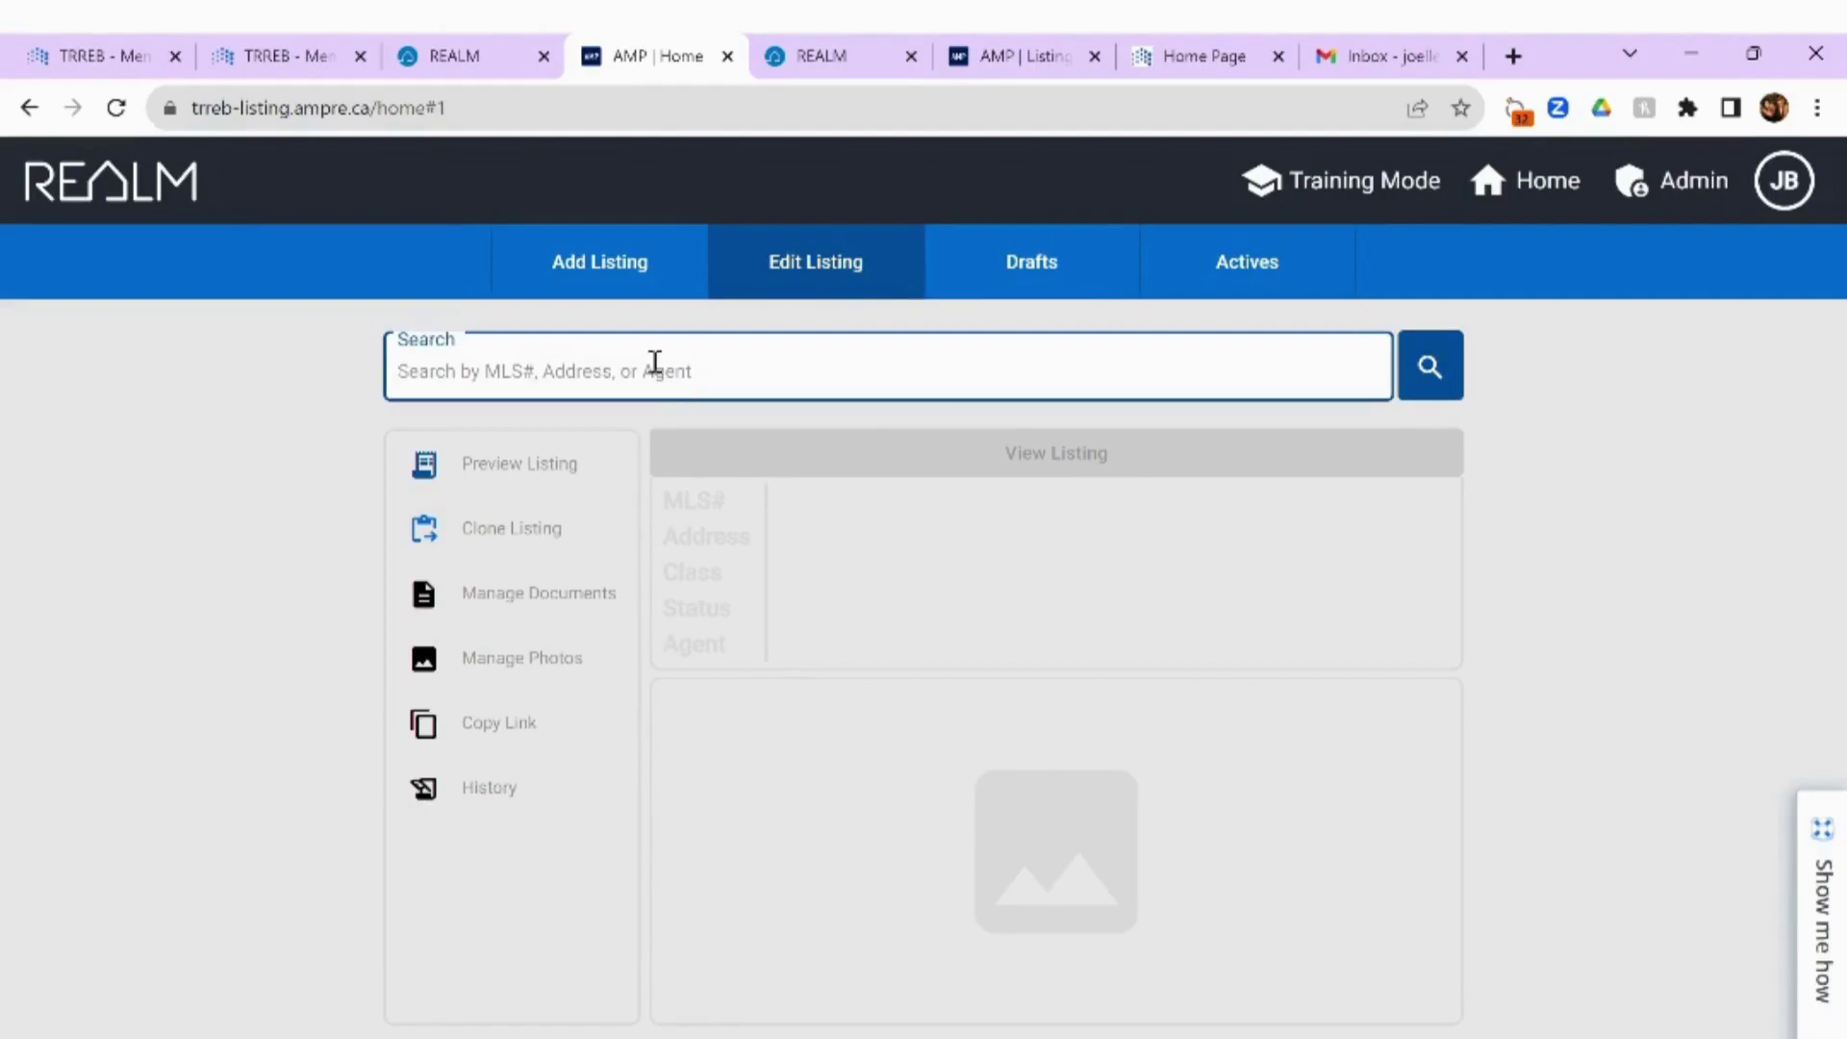
text(krista brown)
key(Return)
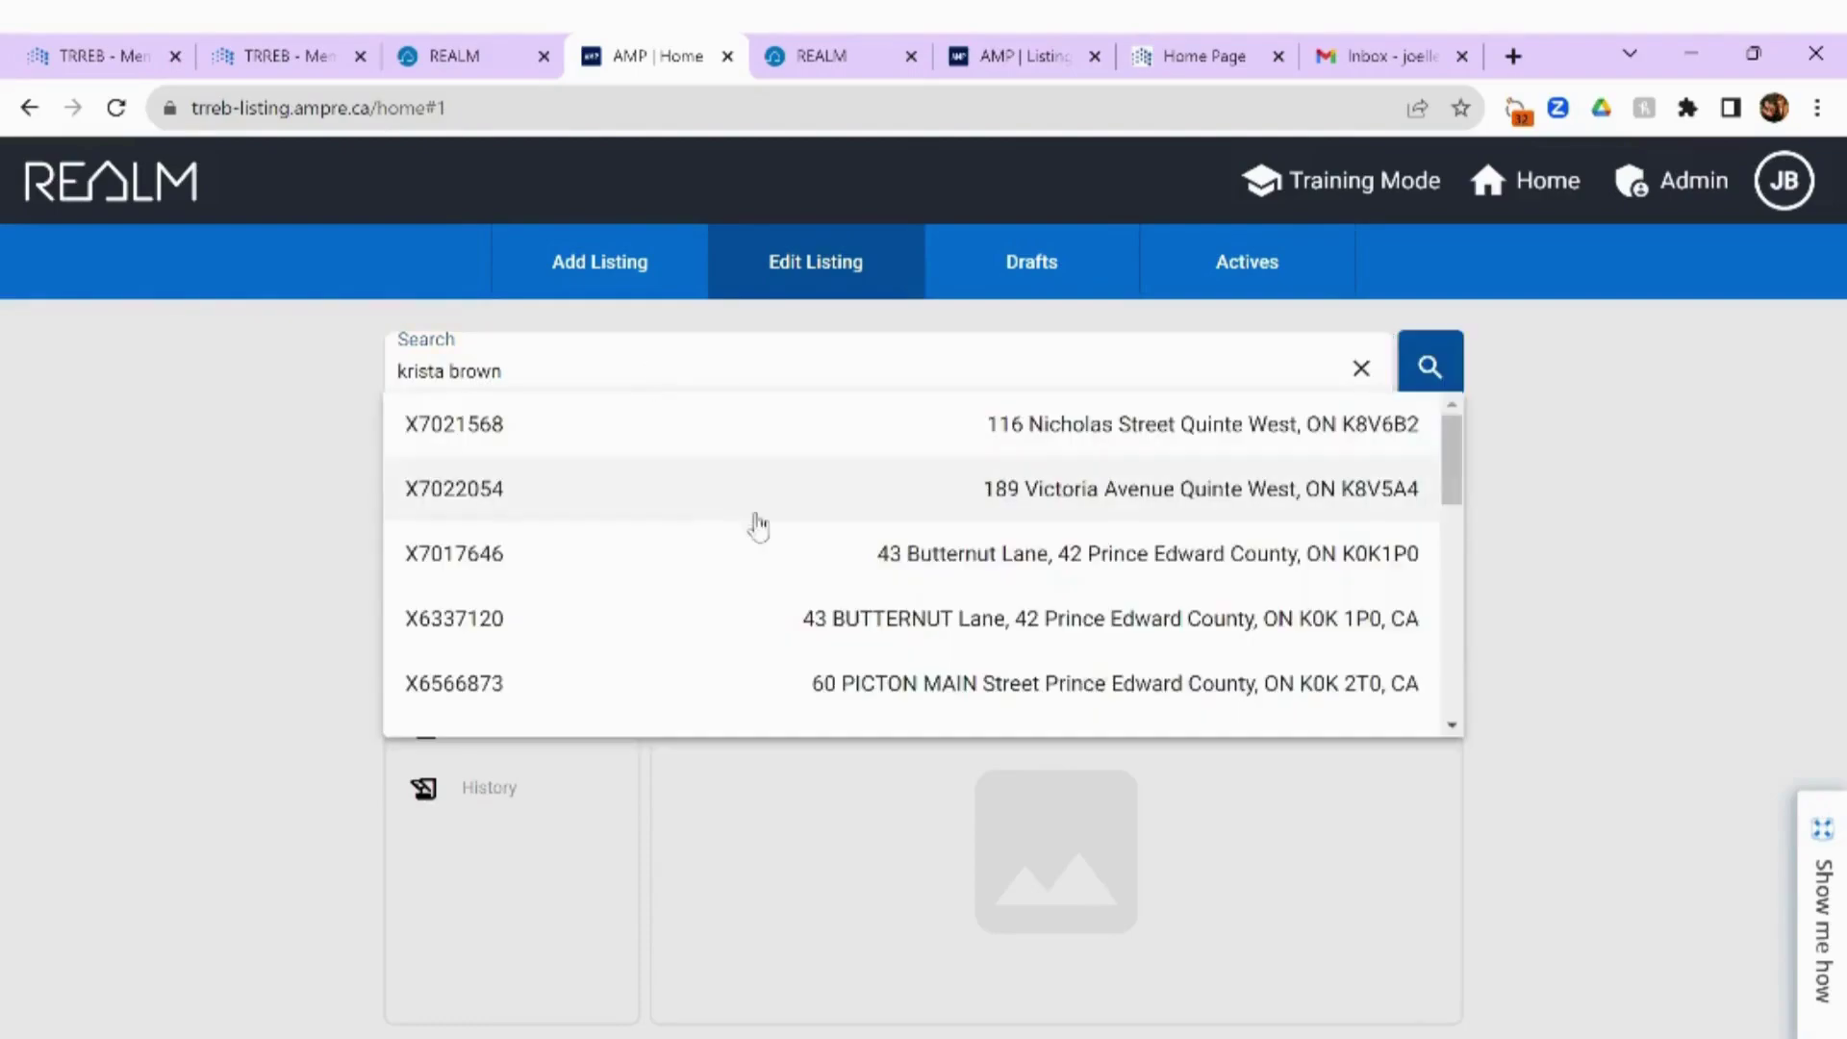
click(842, 516)
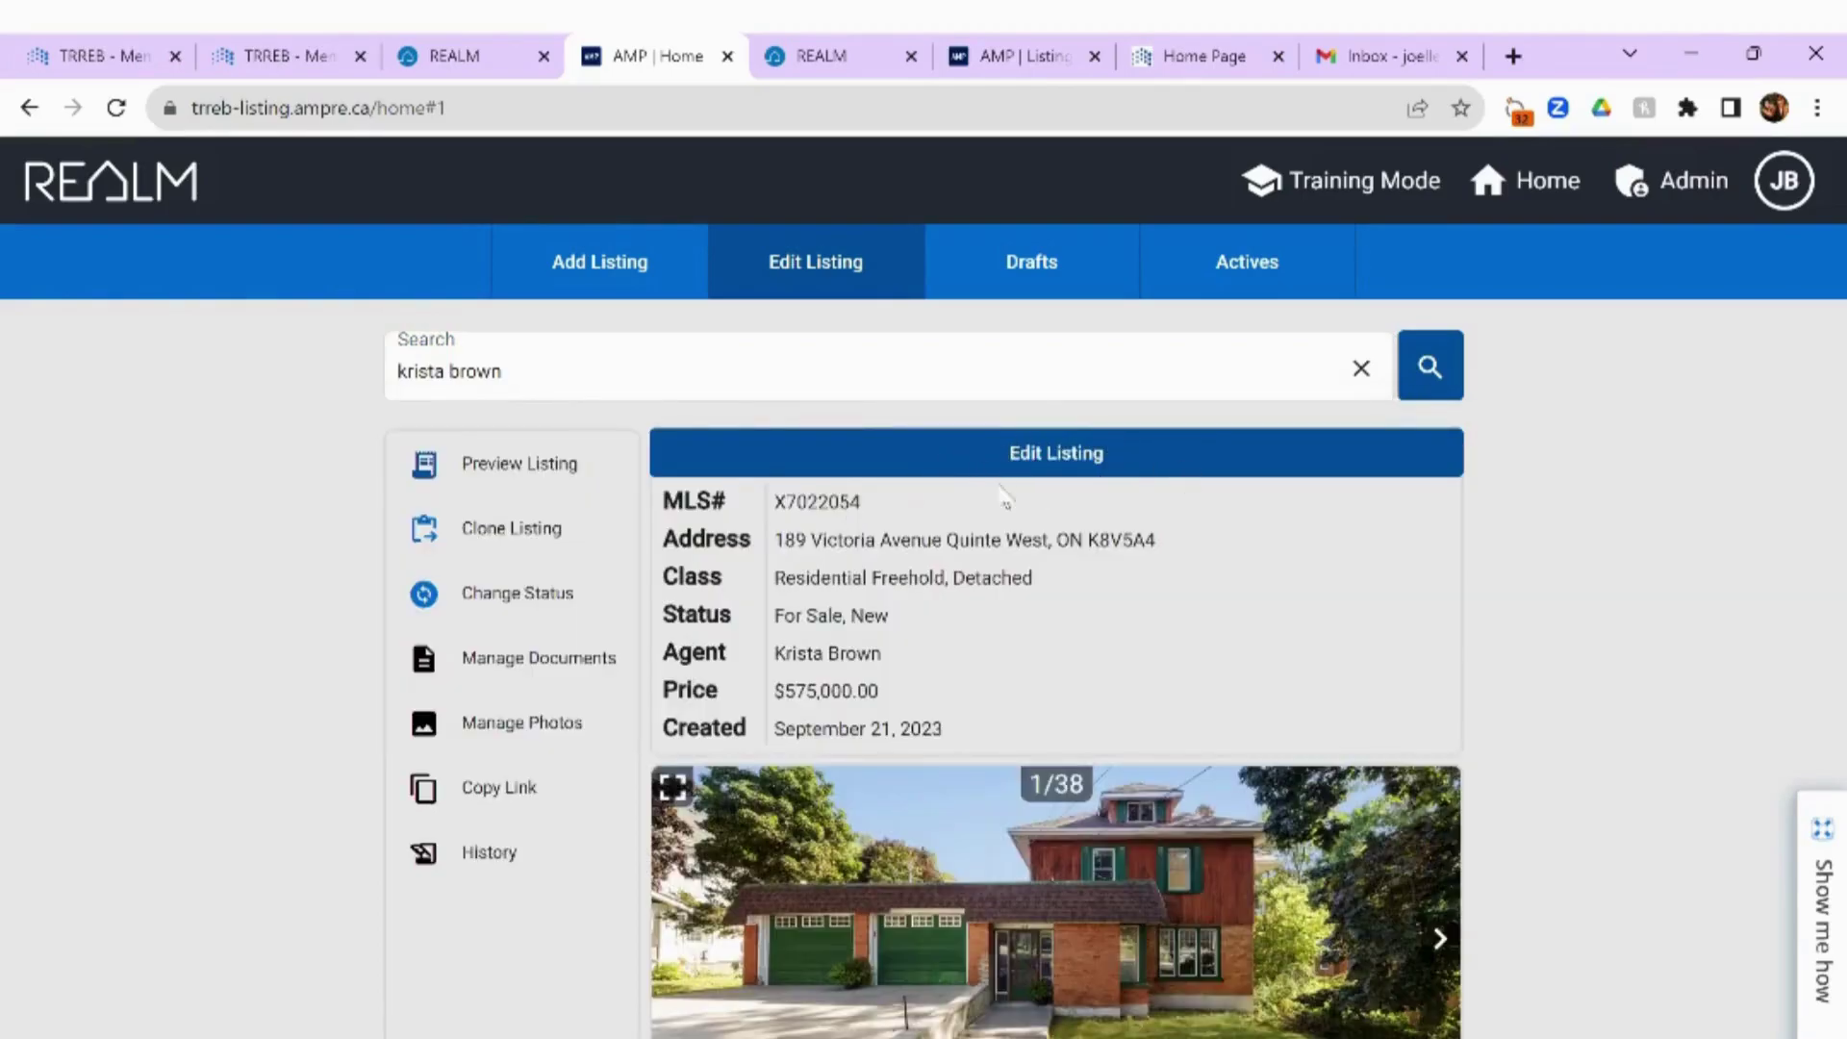
click(1031, 457)
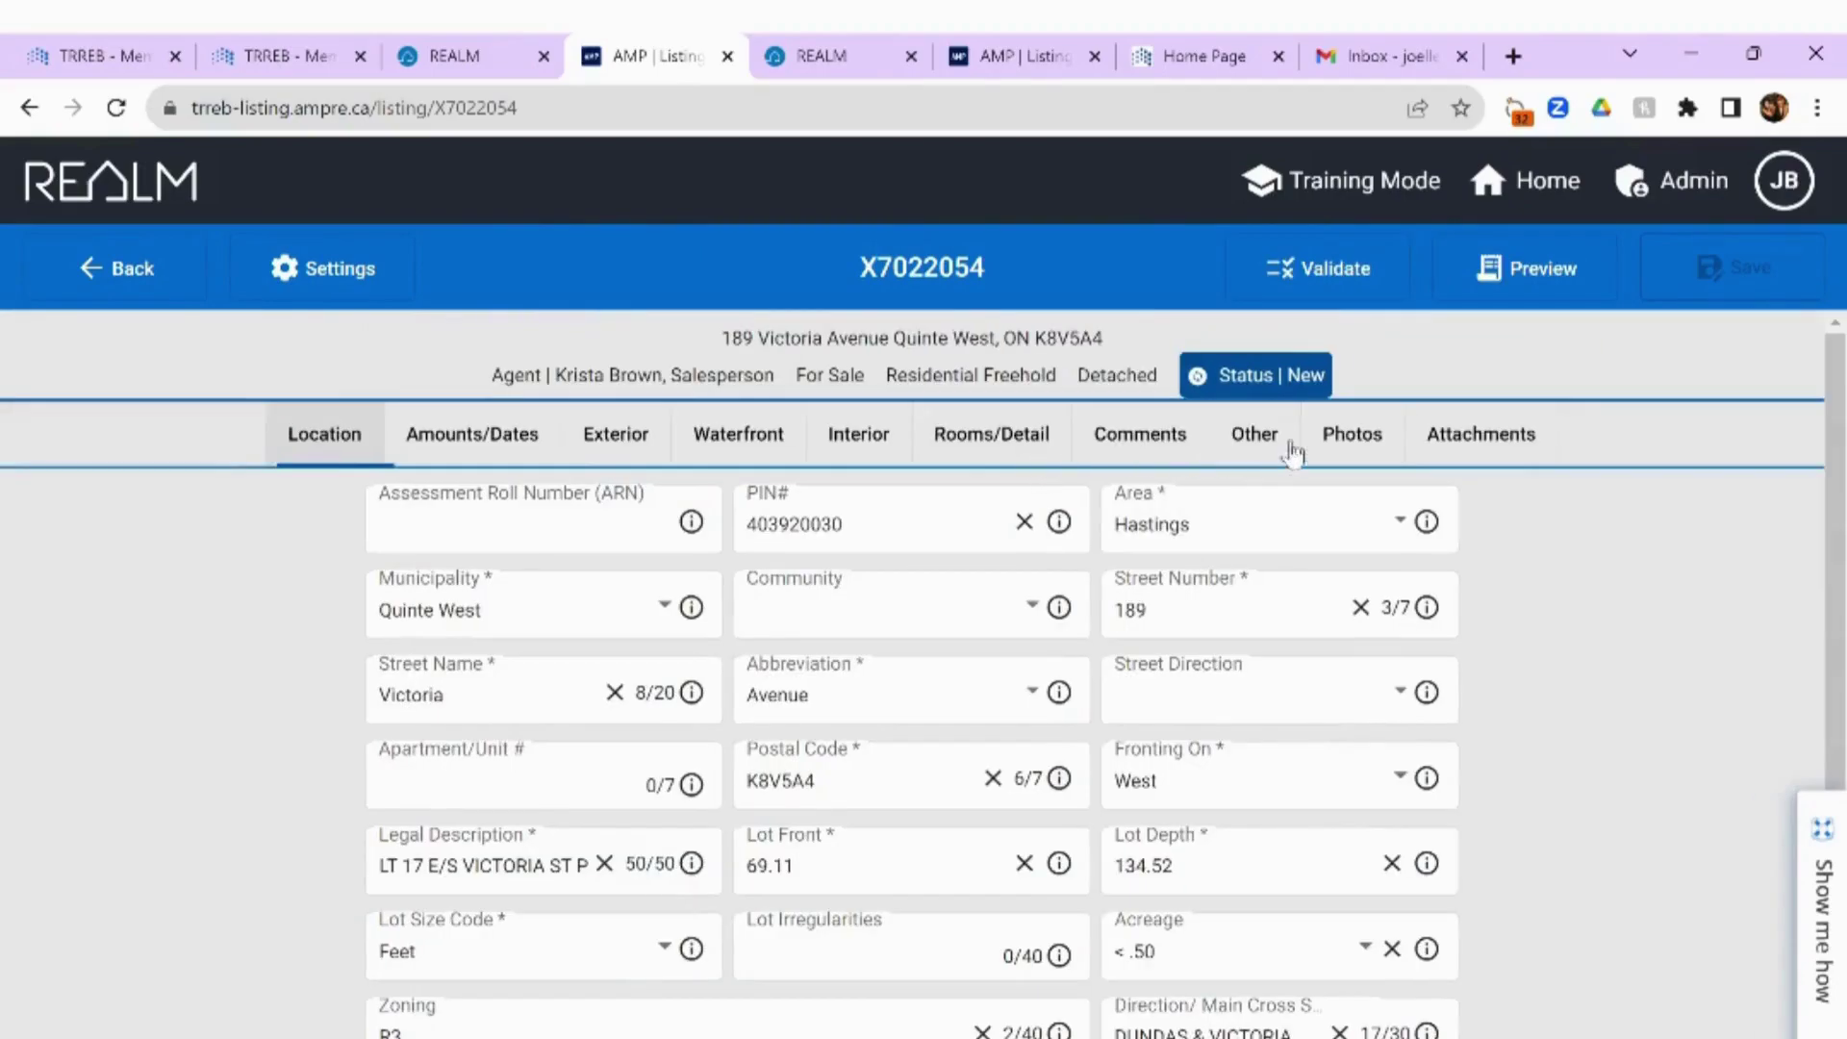
Show listing X7022054's Other section with its broker open house date and time.
click(1255, 434)
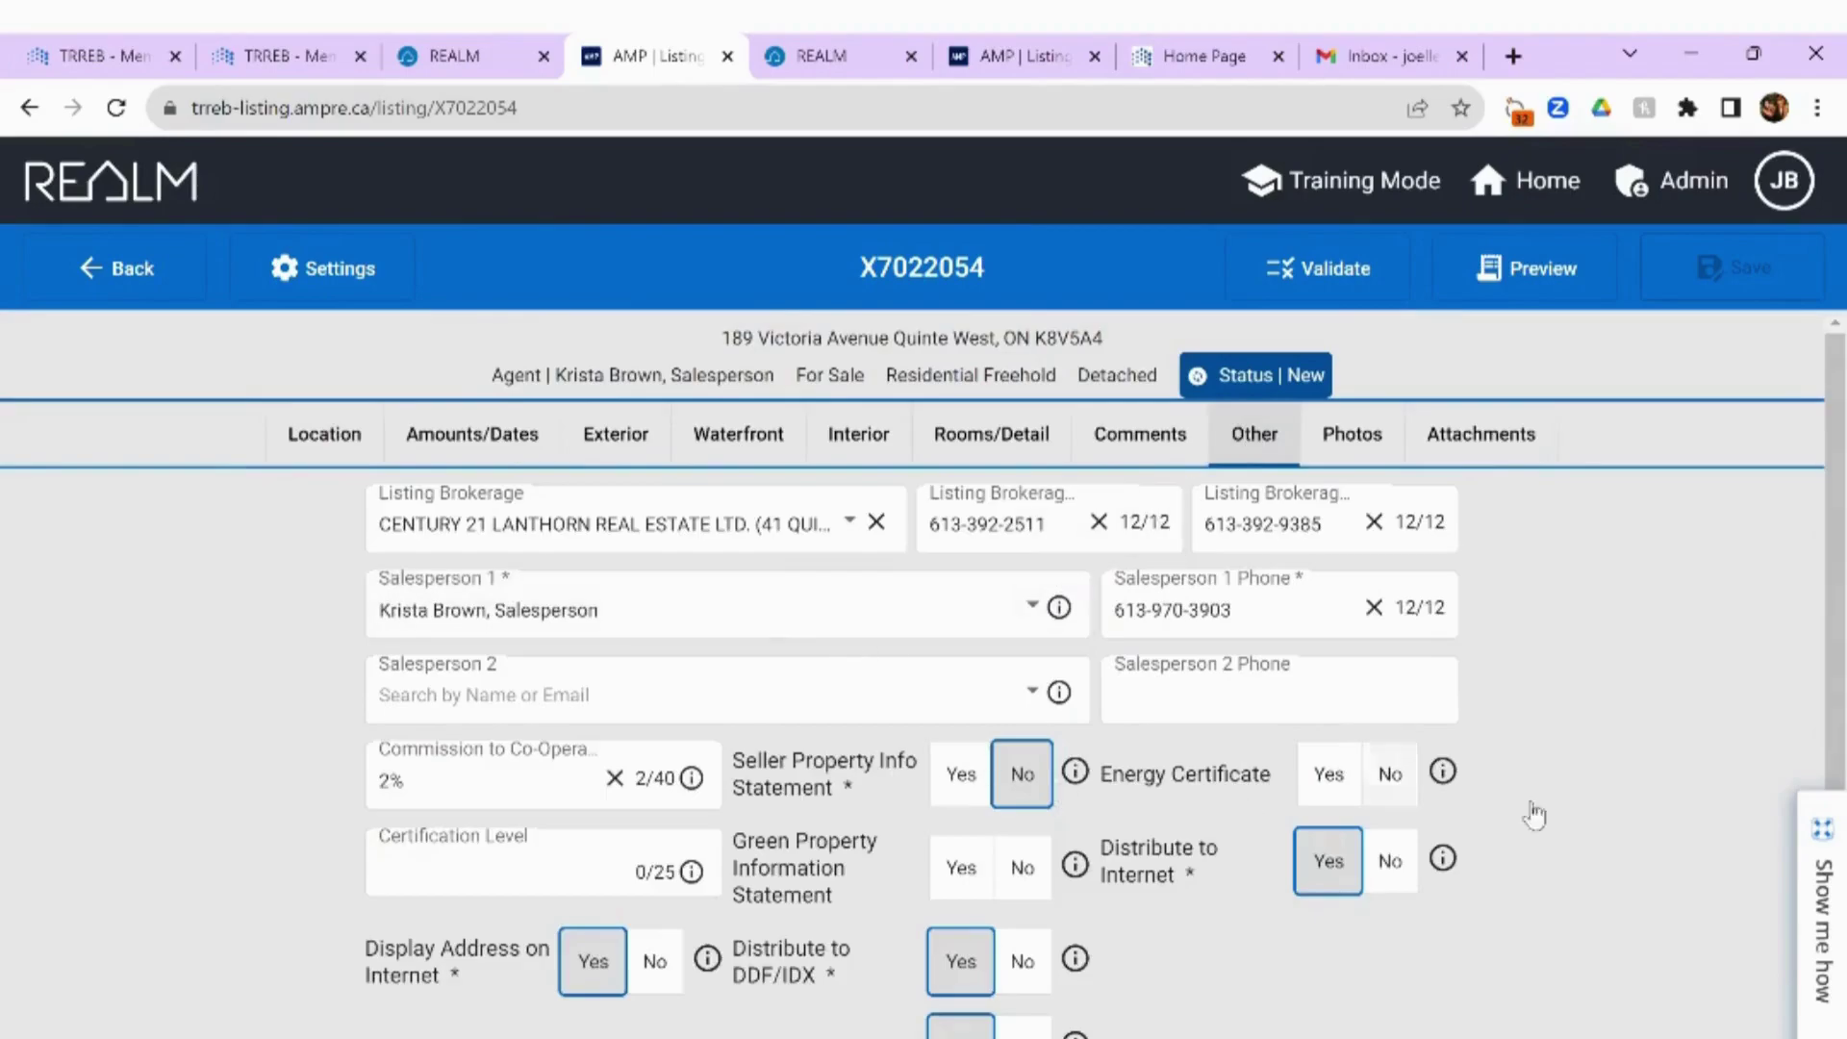
drag(1836, 616, 1832, 819)
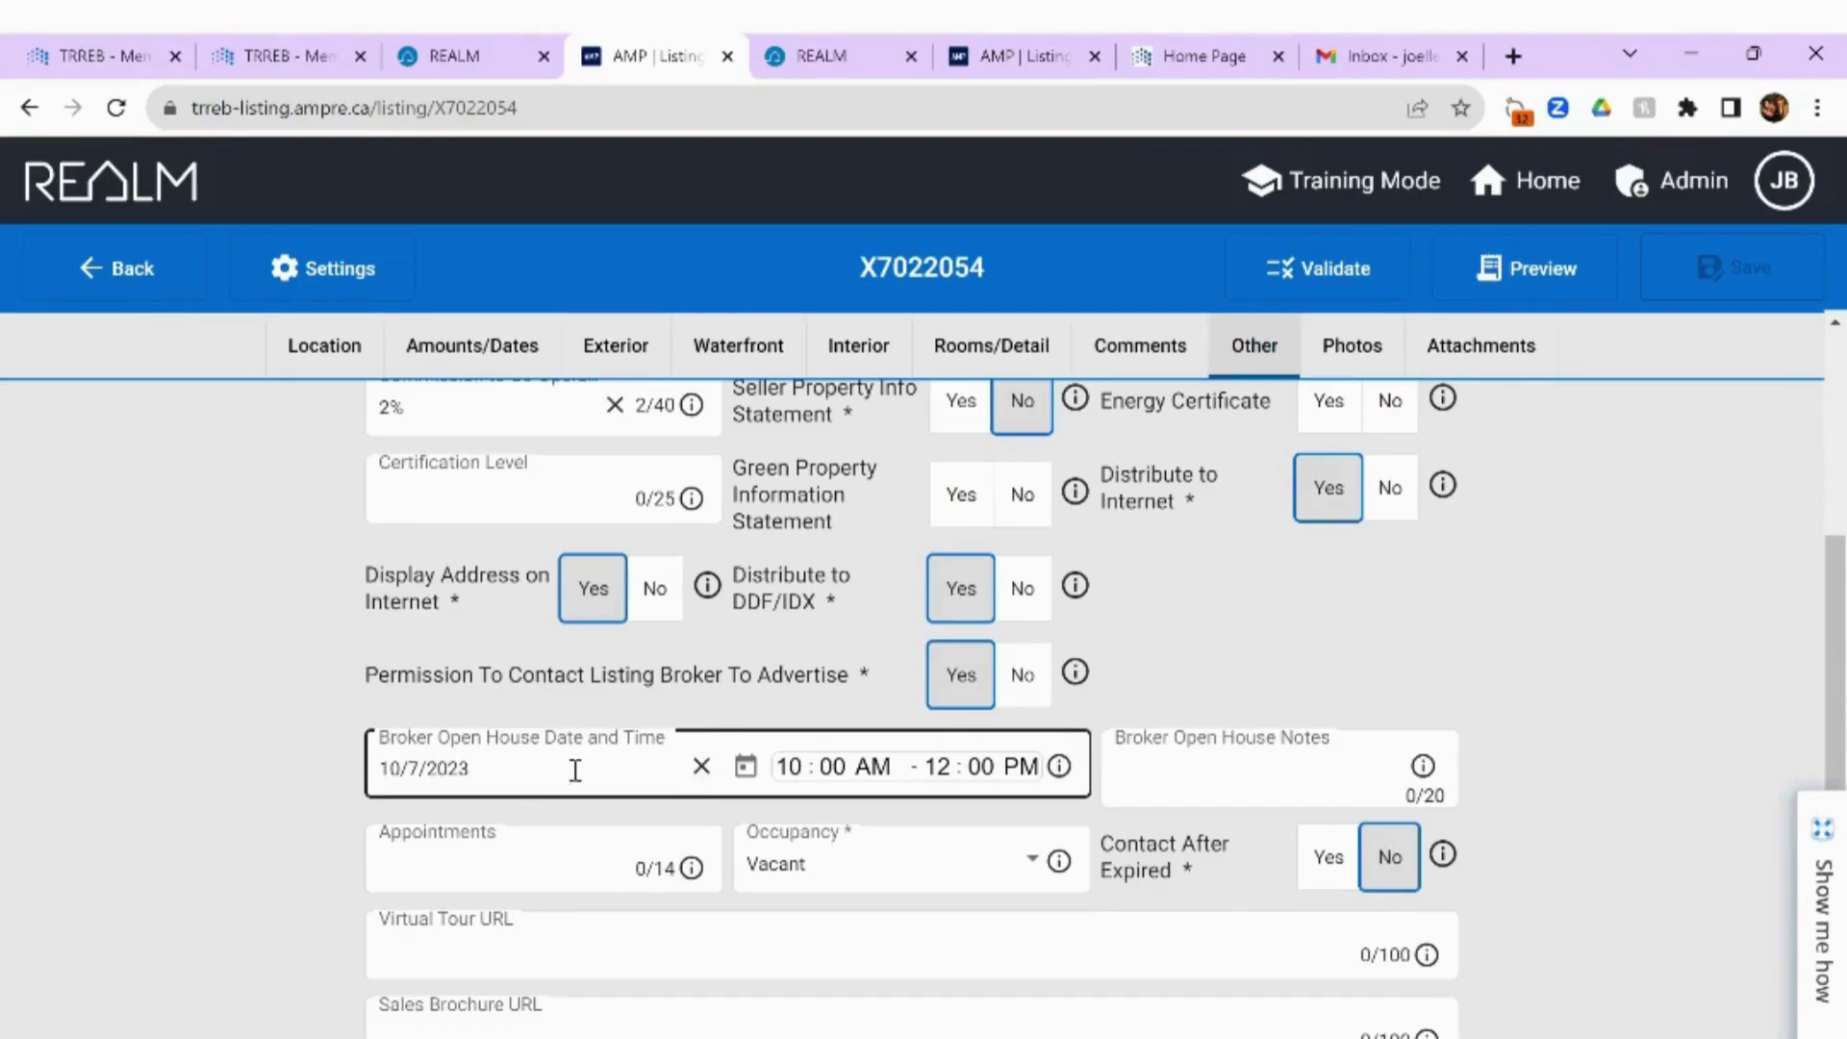
Set the broker open house to 10/14/2023, 12:00 PM to 2:00 PM.
click(701, 766)
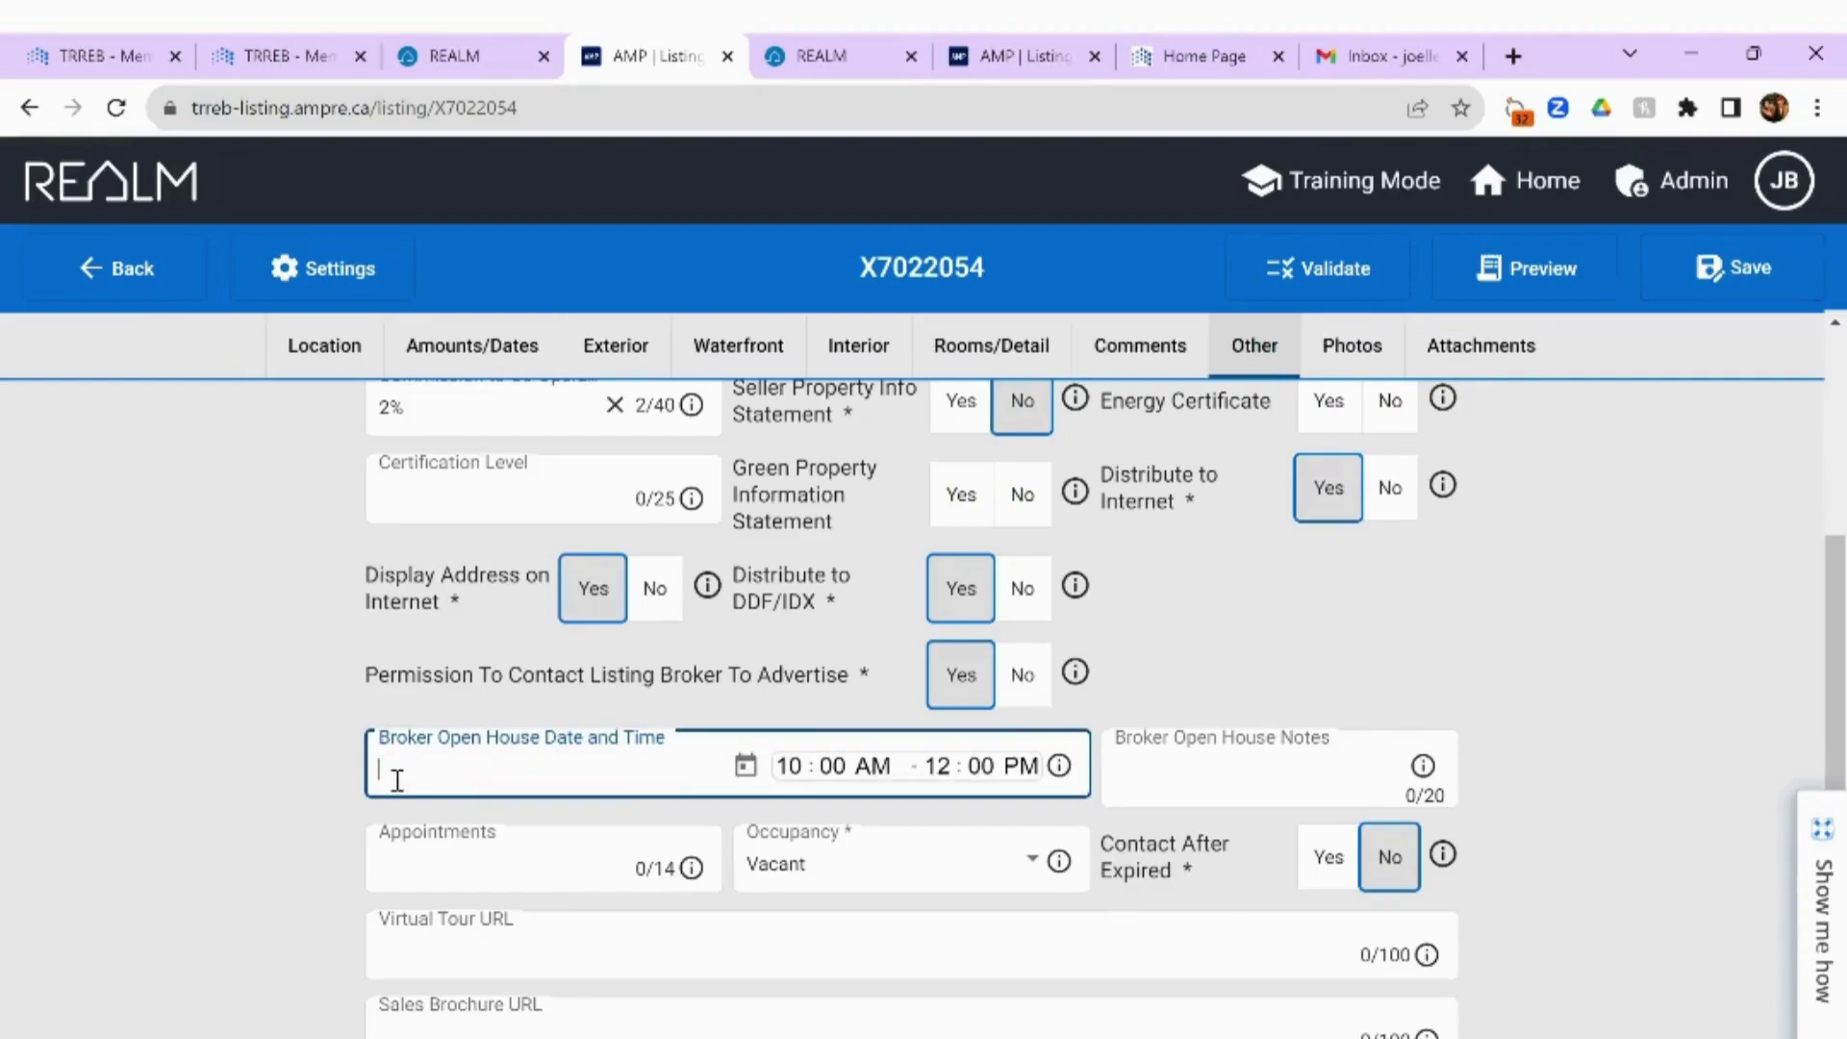
text(10)
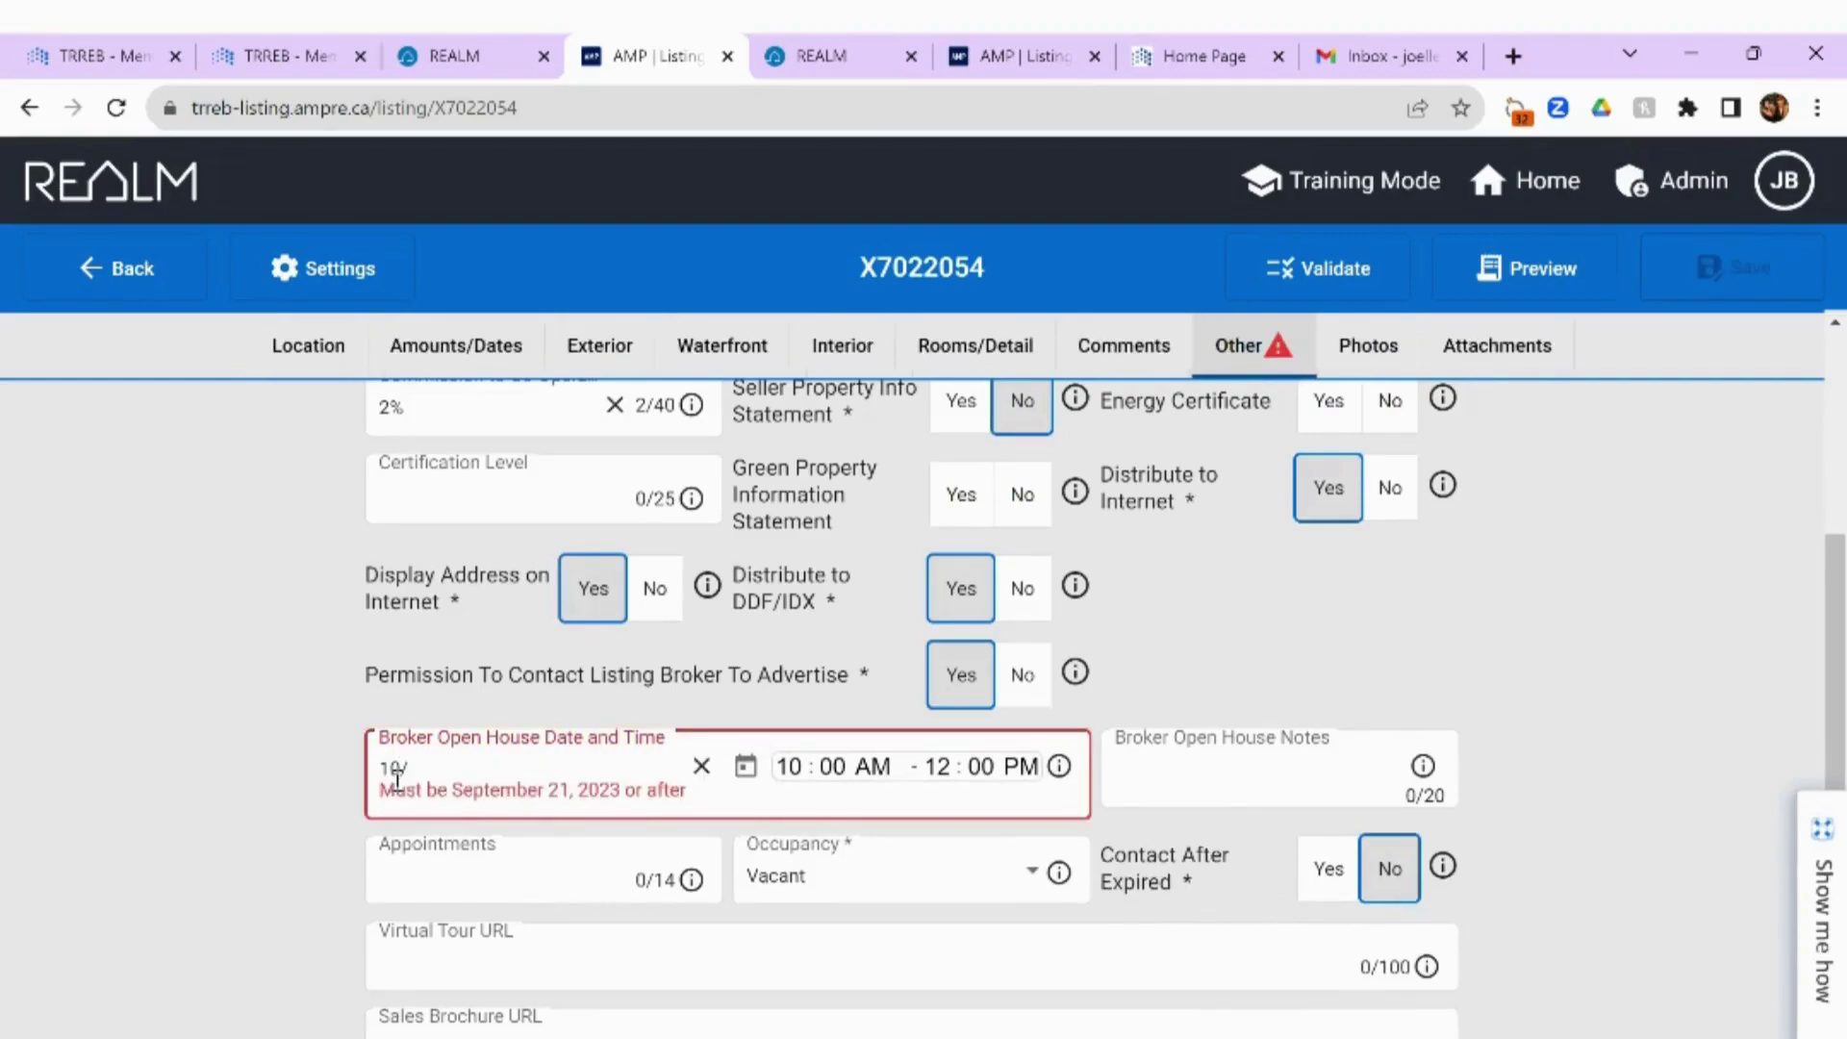
text(/14/2023)
key(Tab)
key(Tab)
key(Up)
key(Up)
key(Tab)
key(Tab)
key(Up)
key(Tab)
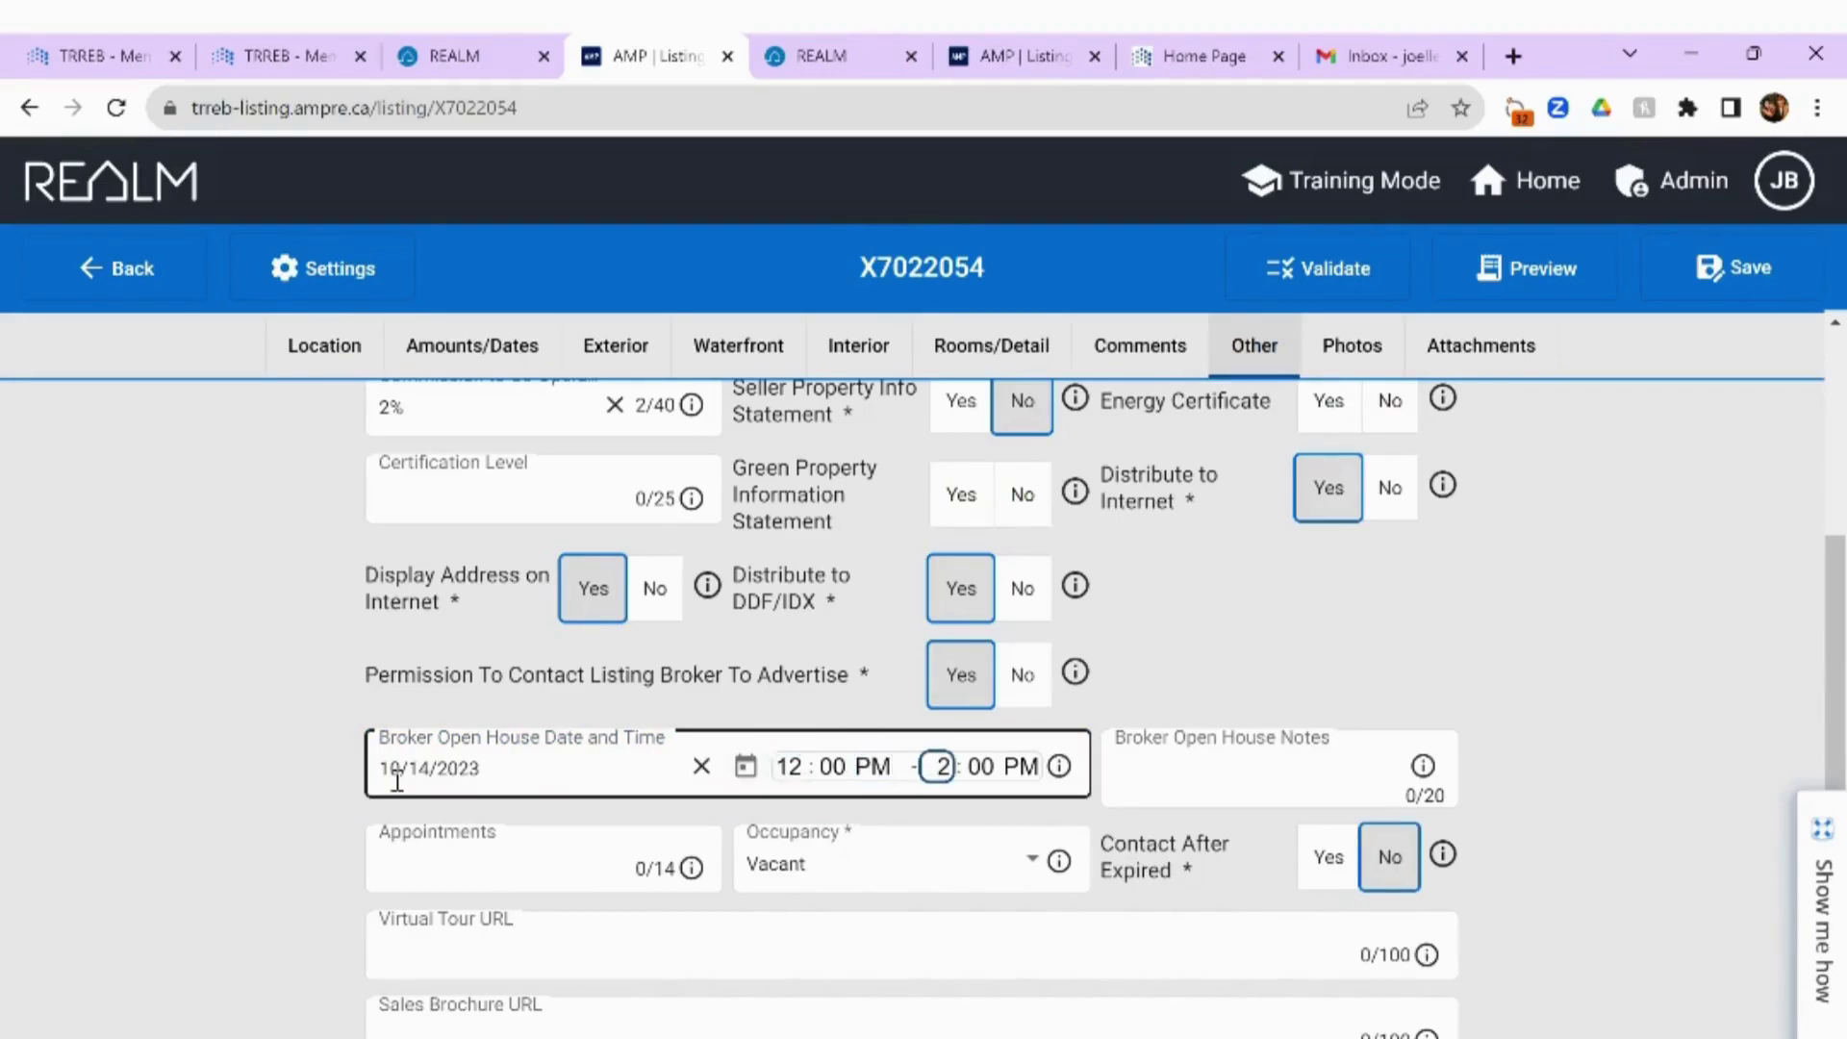
key(Tab)
key(Tab)
click(677, 536)
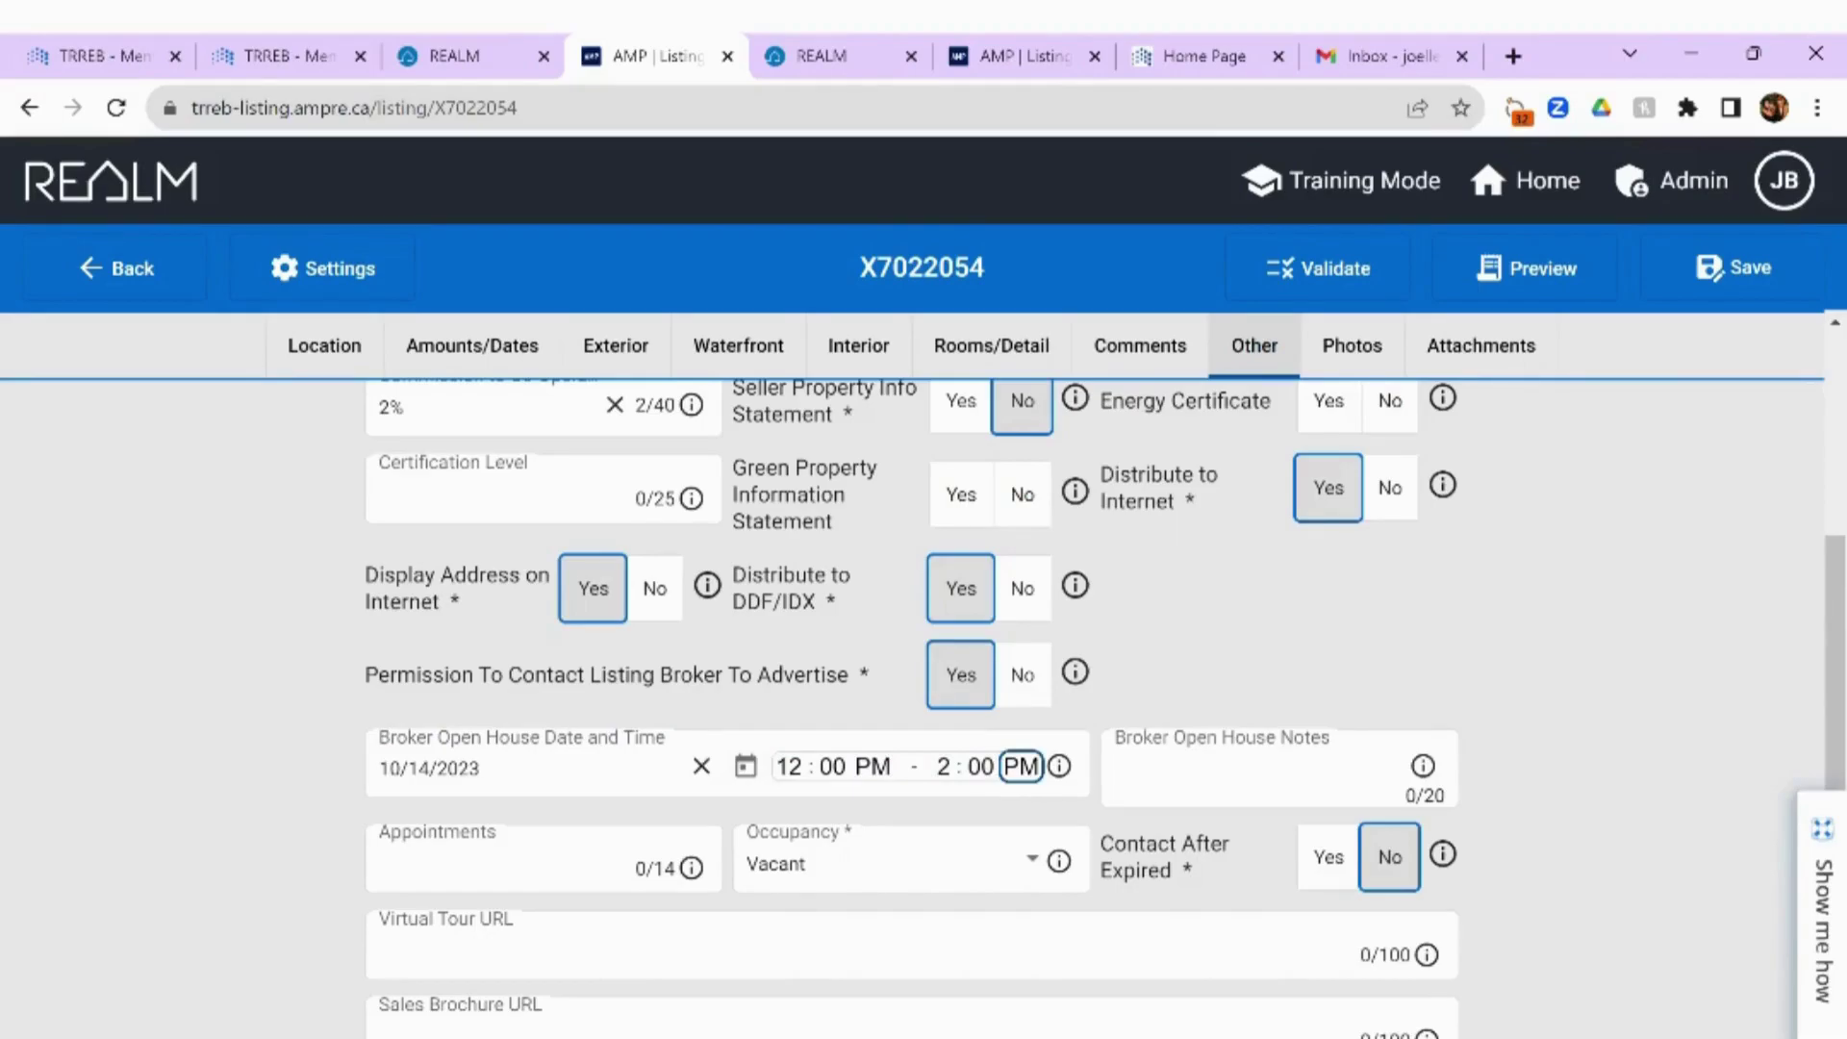
click(1353, 345)
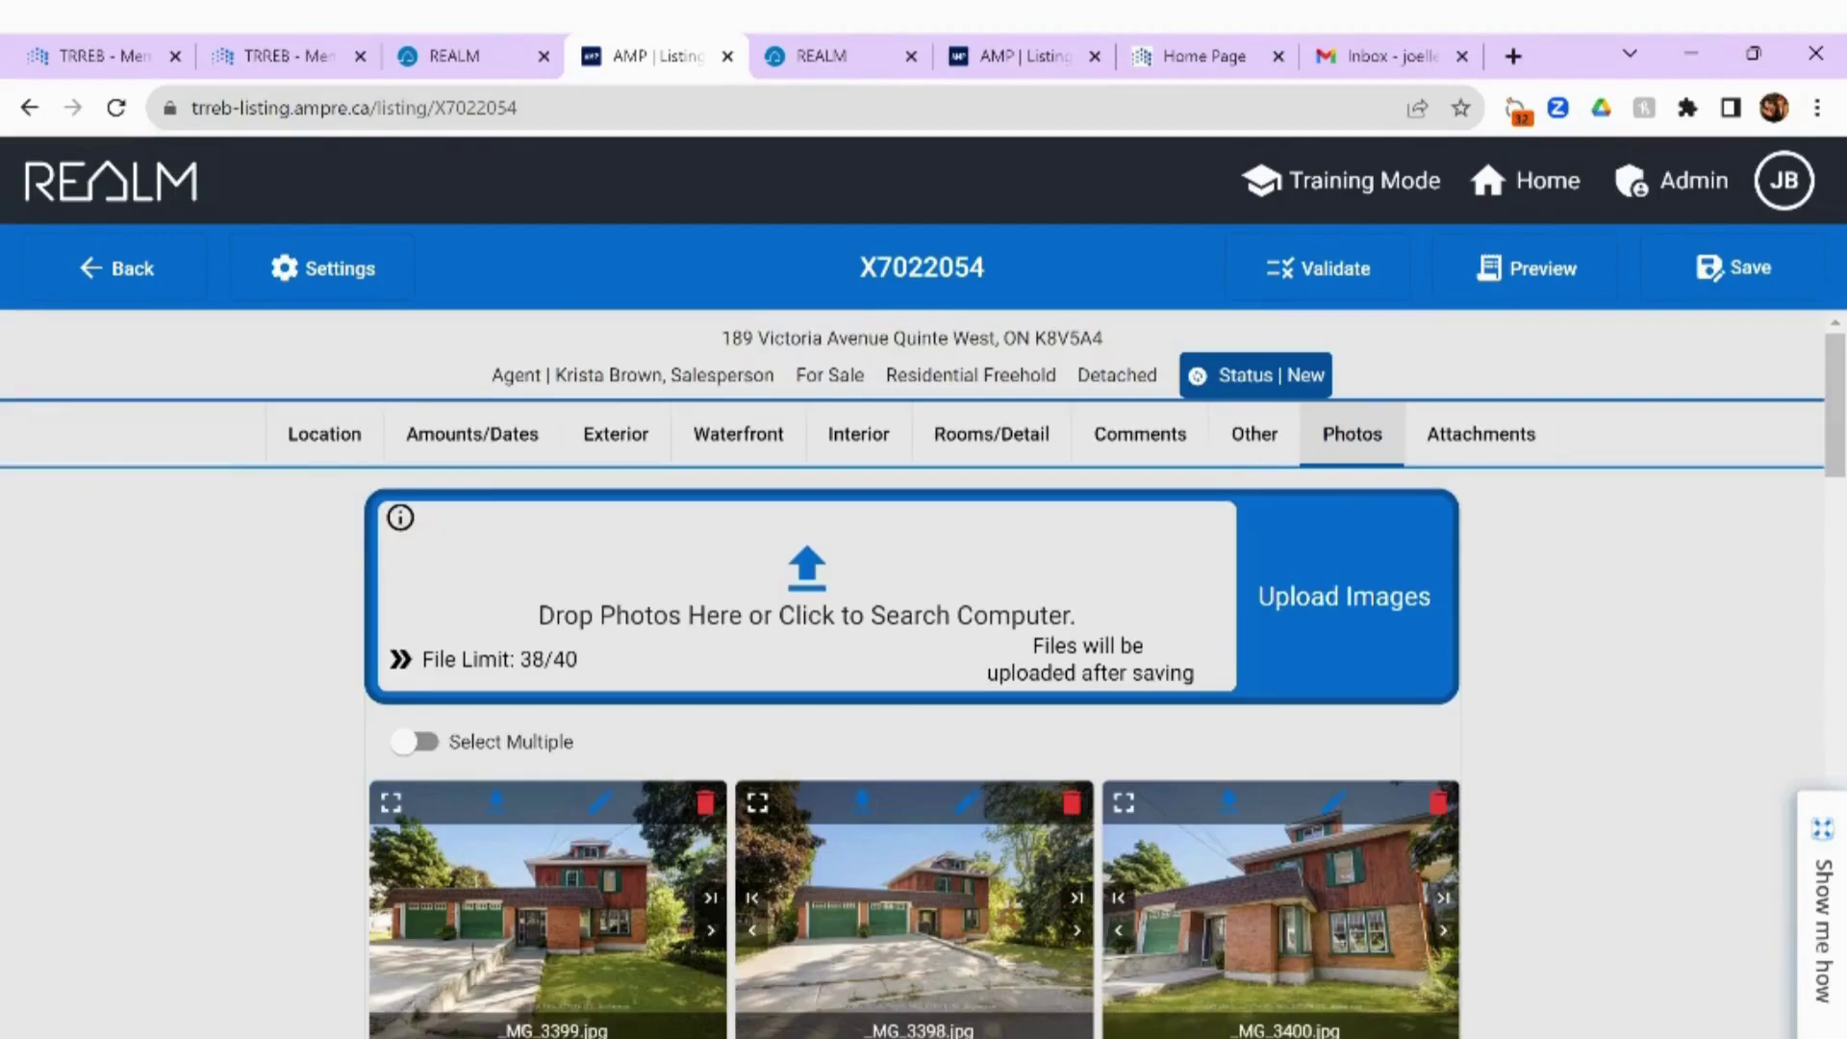
Save listing X7022054's changes with Yes, then return to the REALM dashboard.
click(1717, 273)
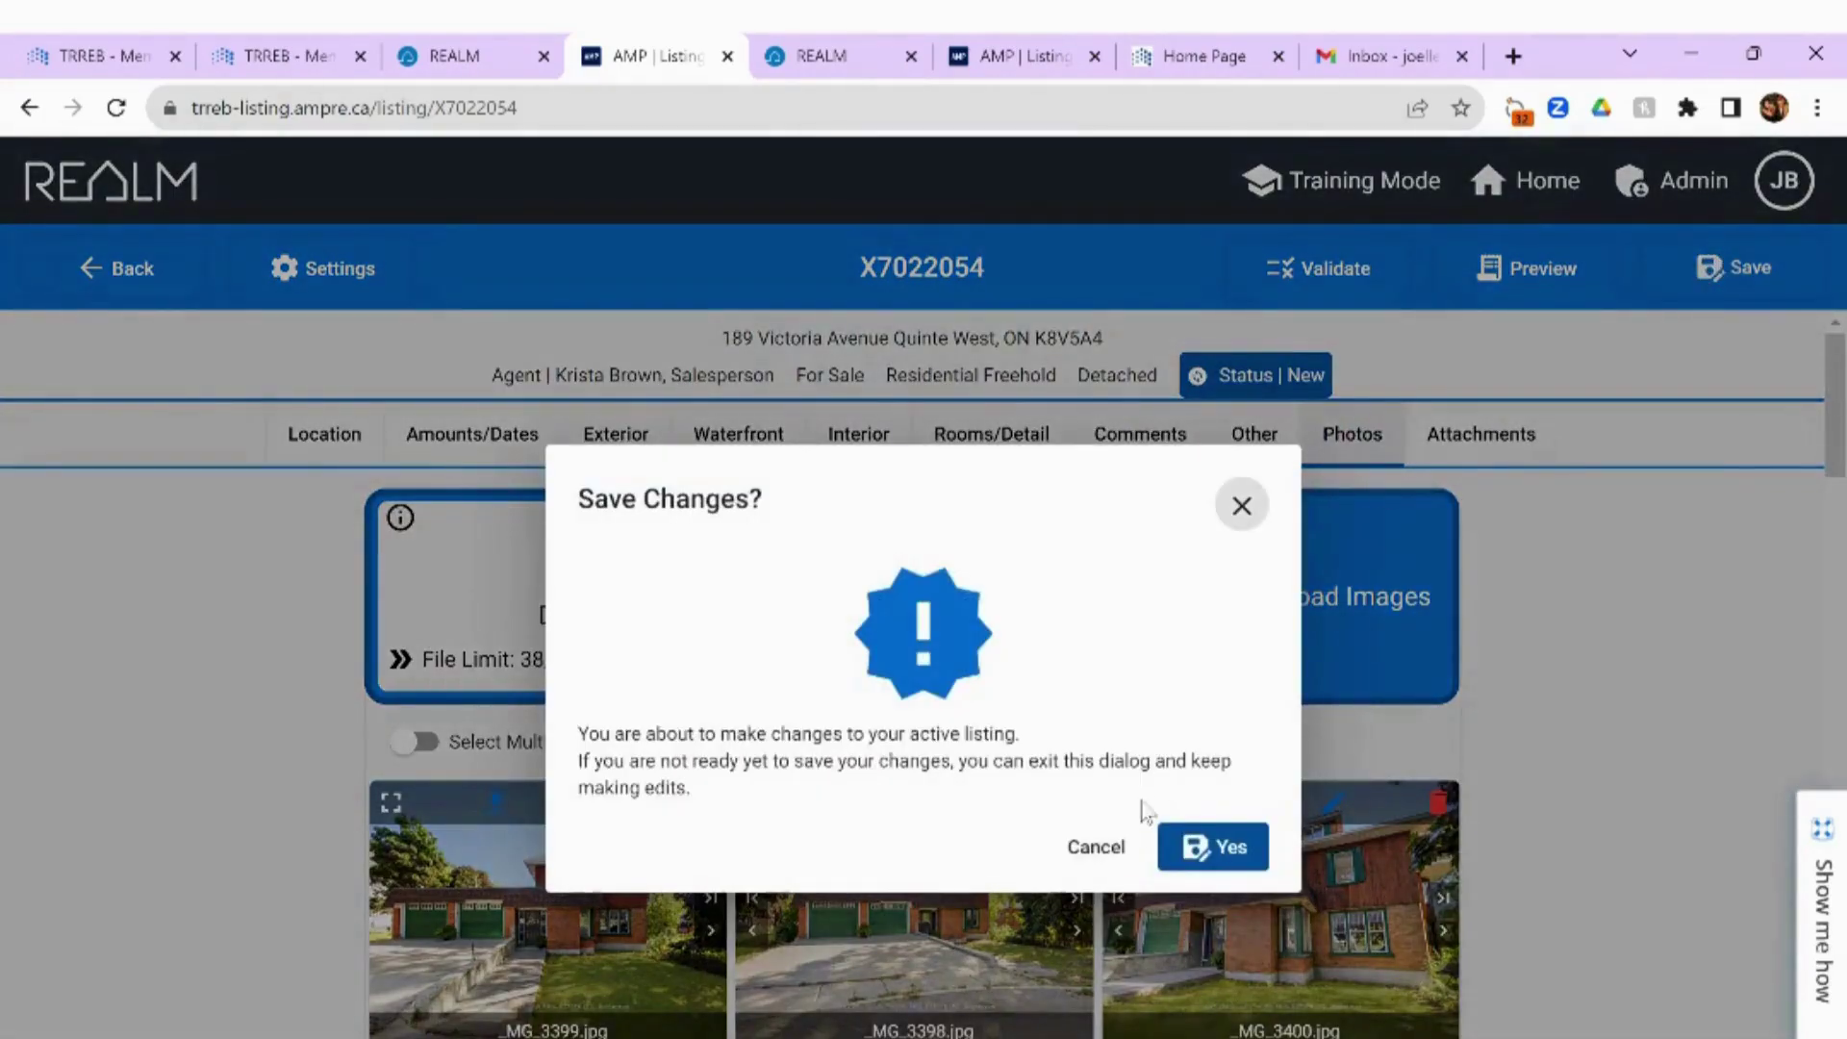
click(1229, 850)
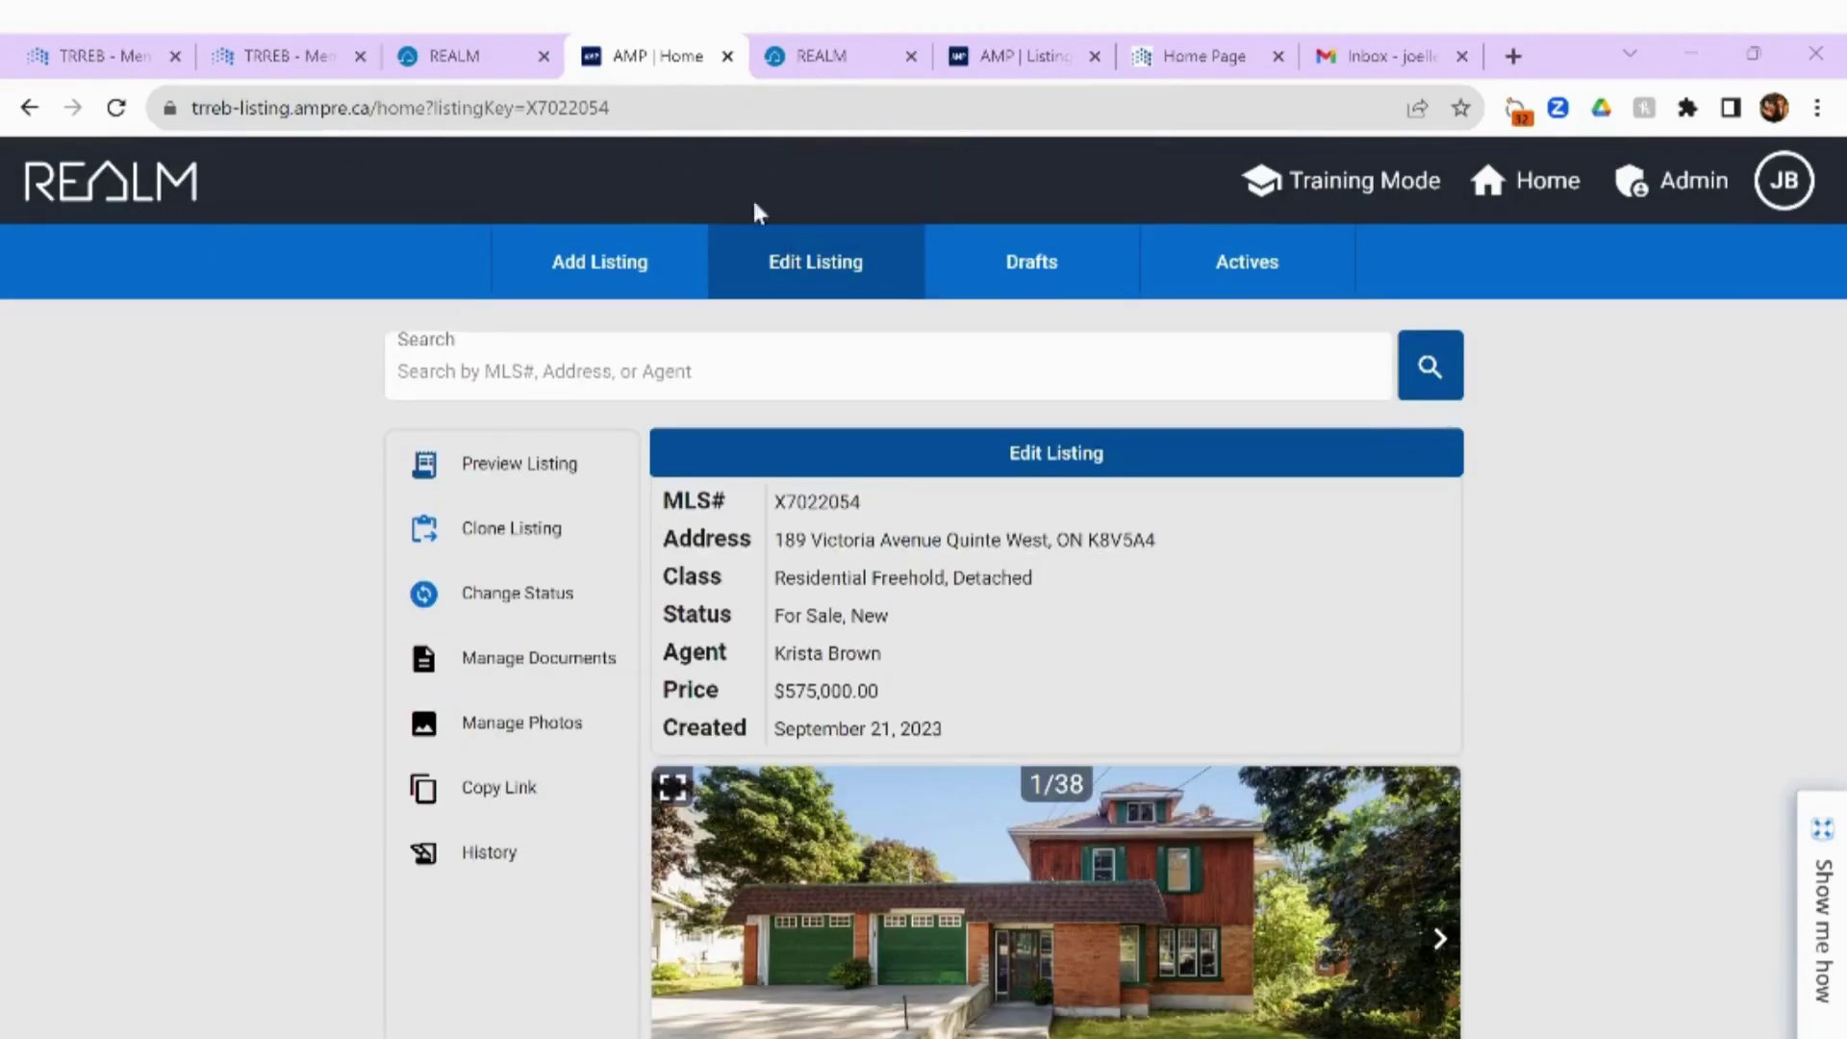
click(477, 57)
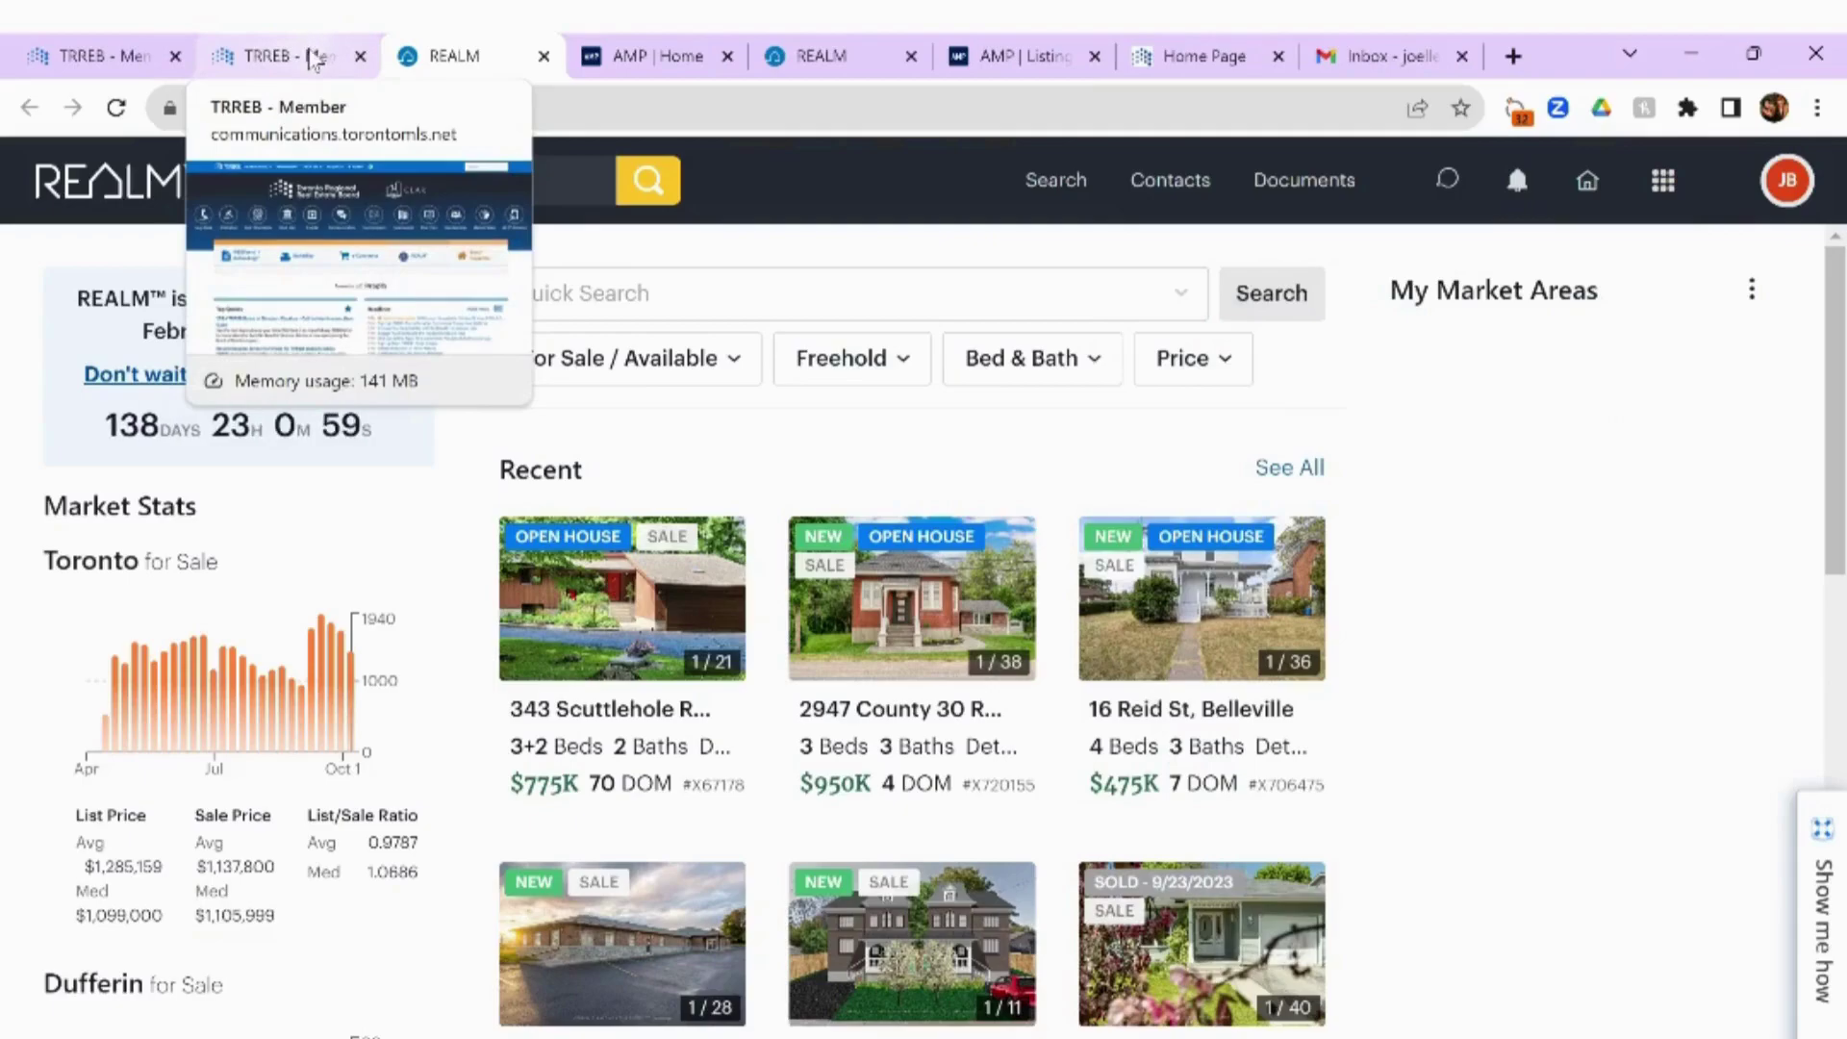
Open Manage My Profile from the TRREB member portal's gear menu.
click(301, 70)
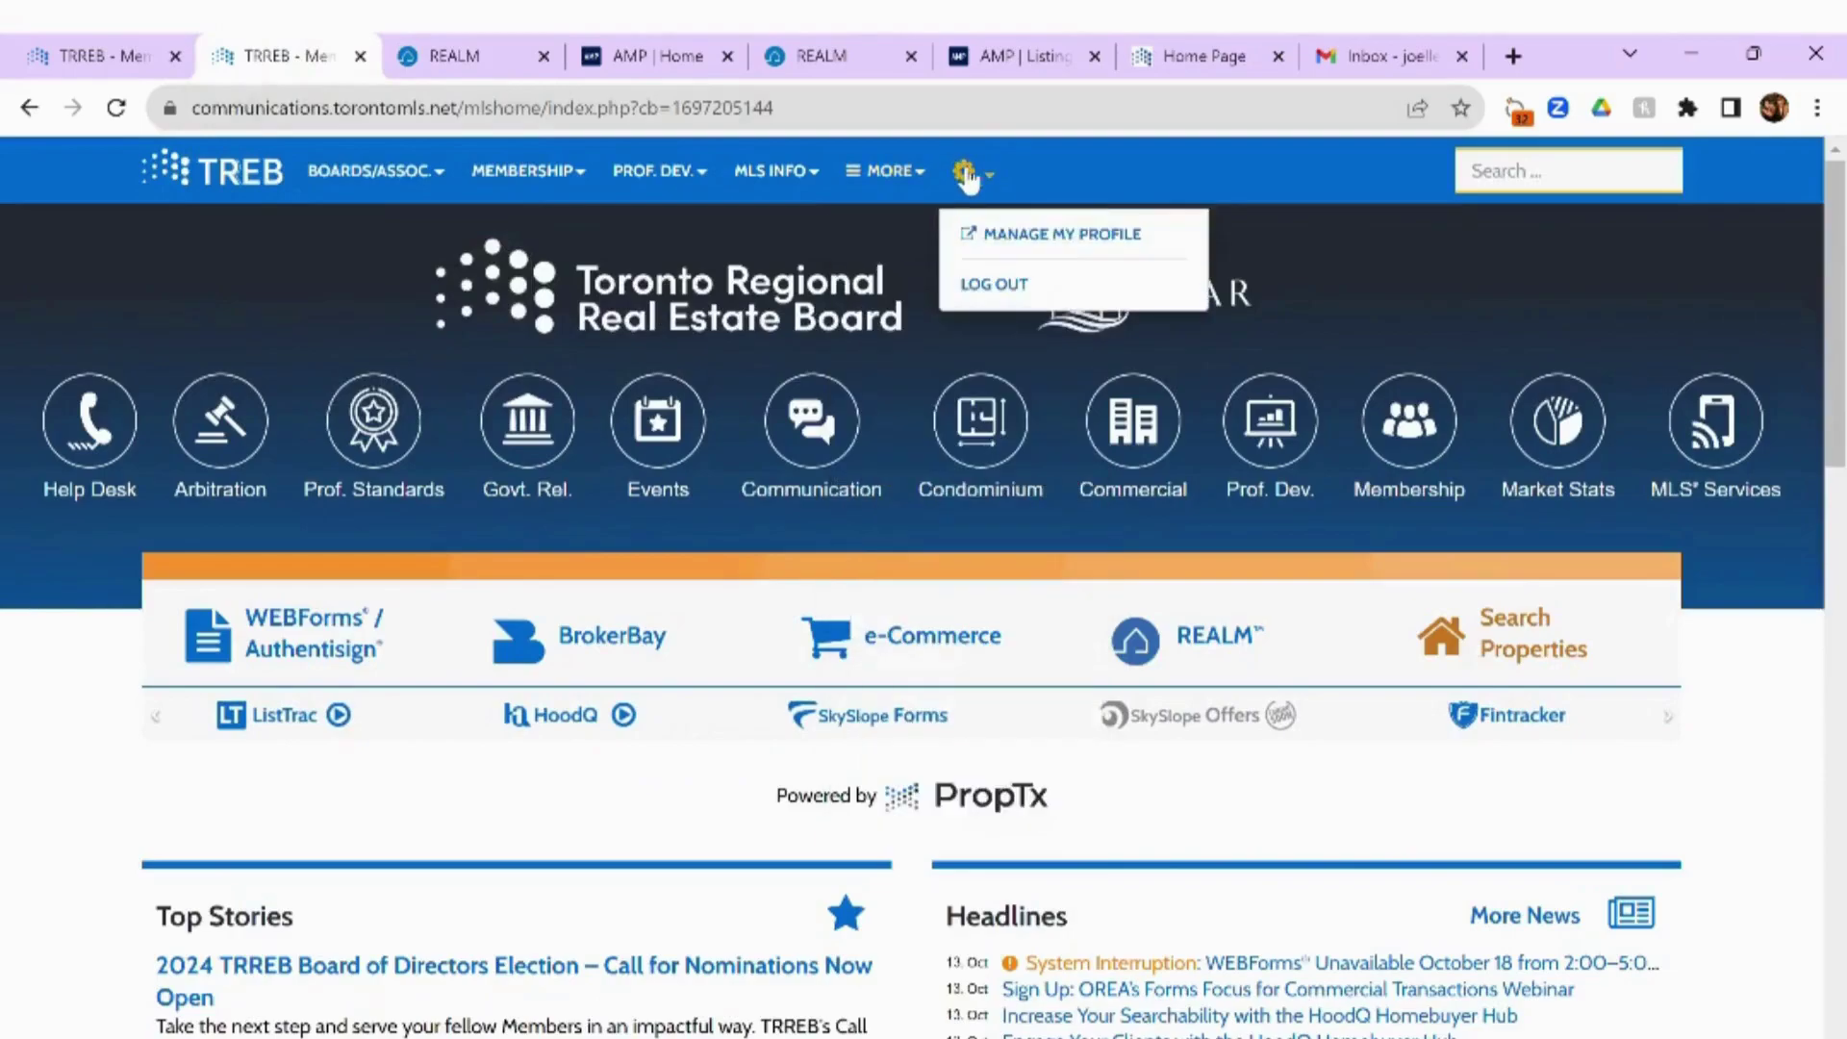
mouse_move(964, 171)
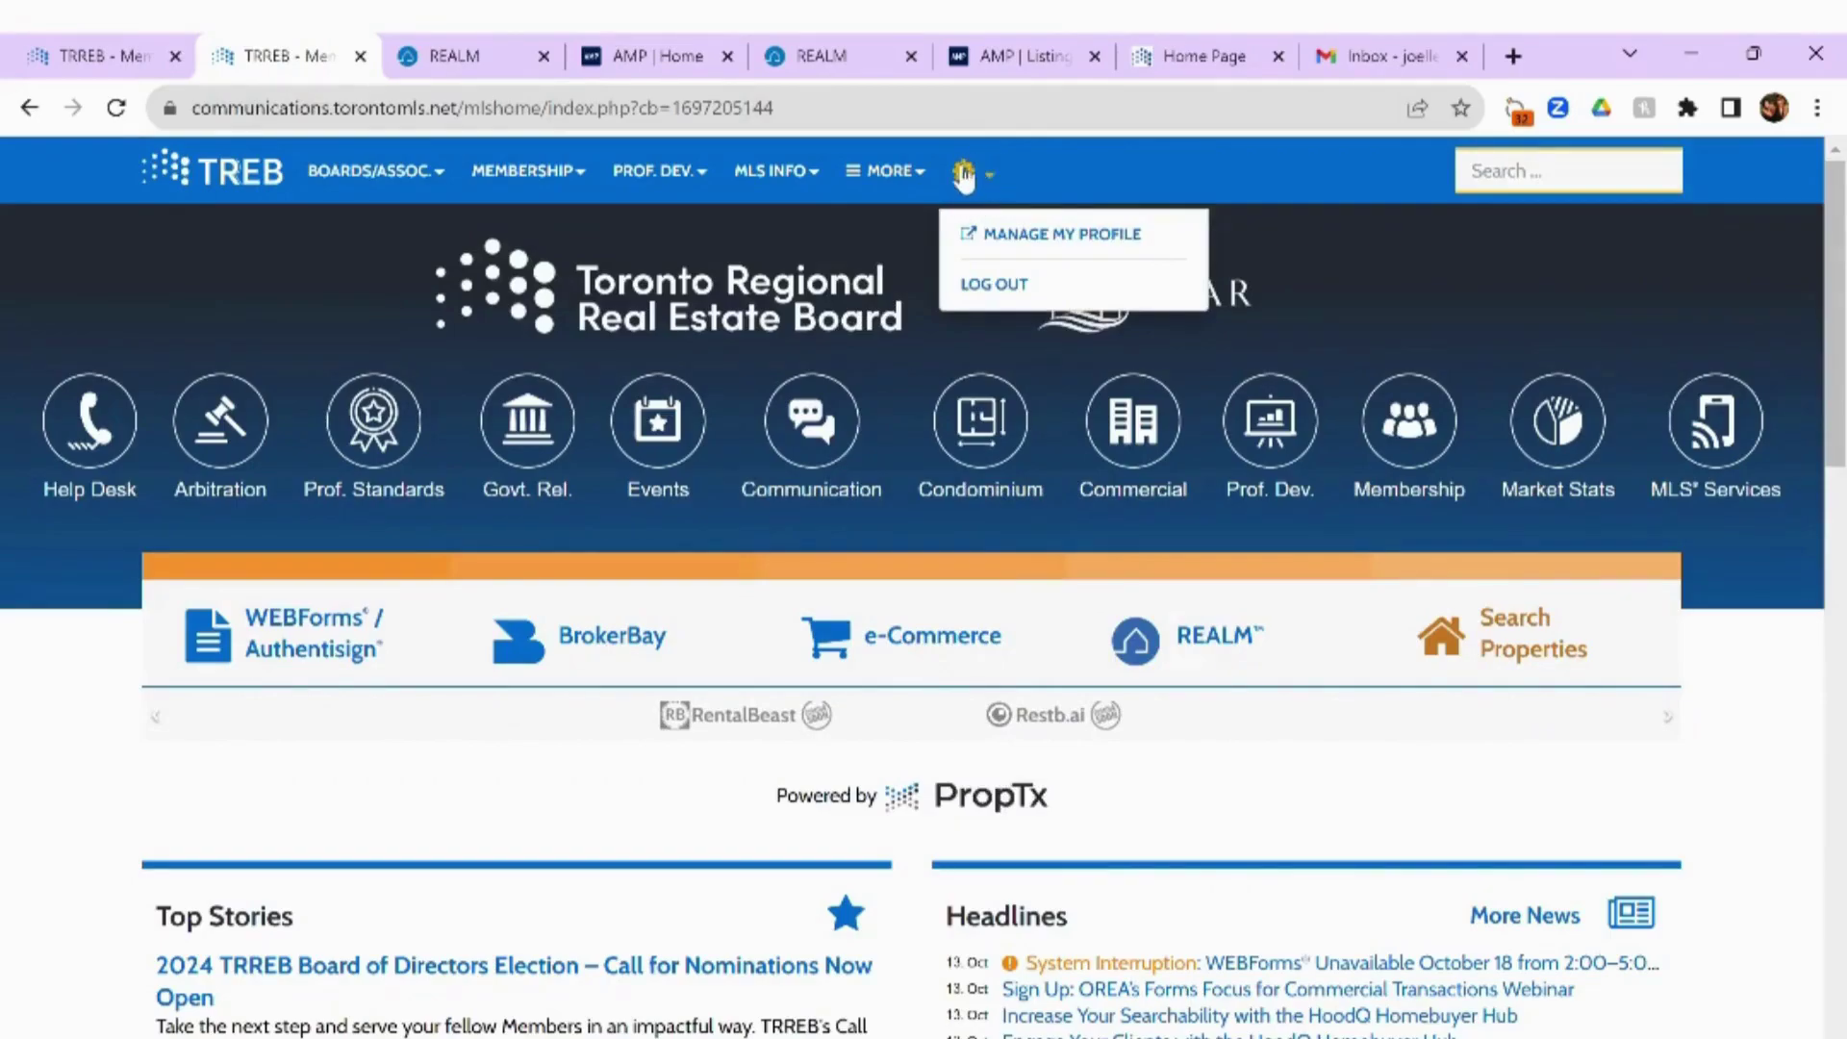
click(1006, 246)
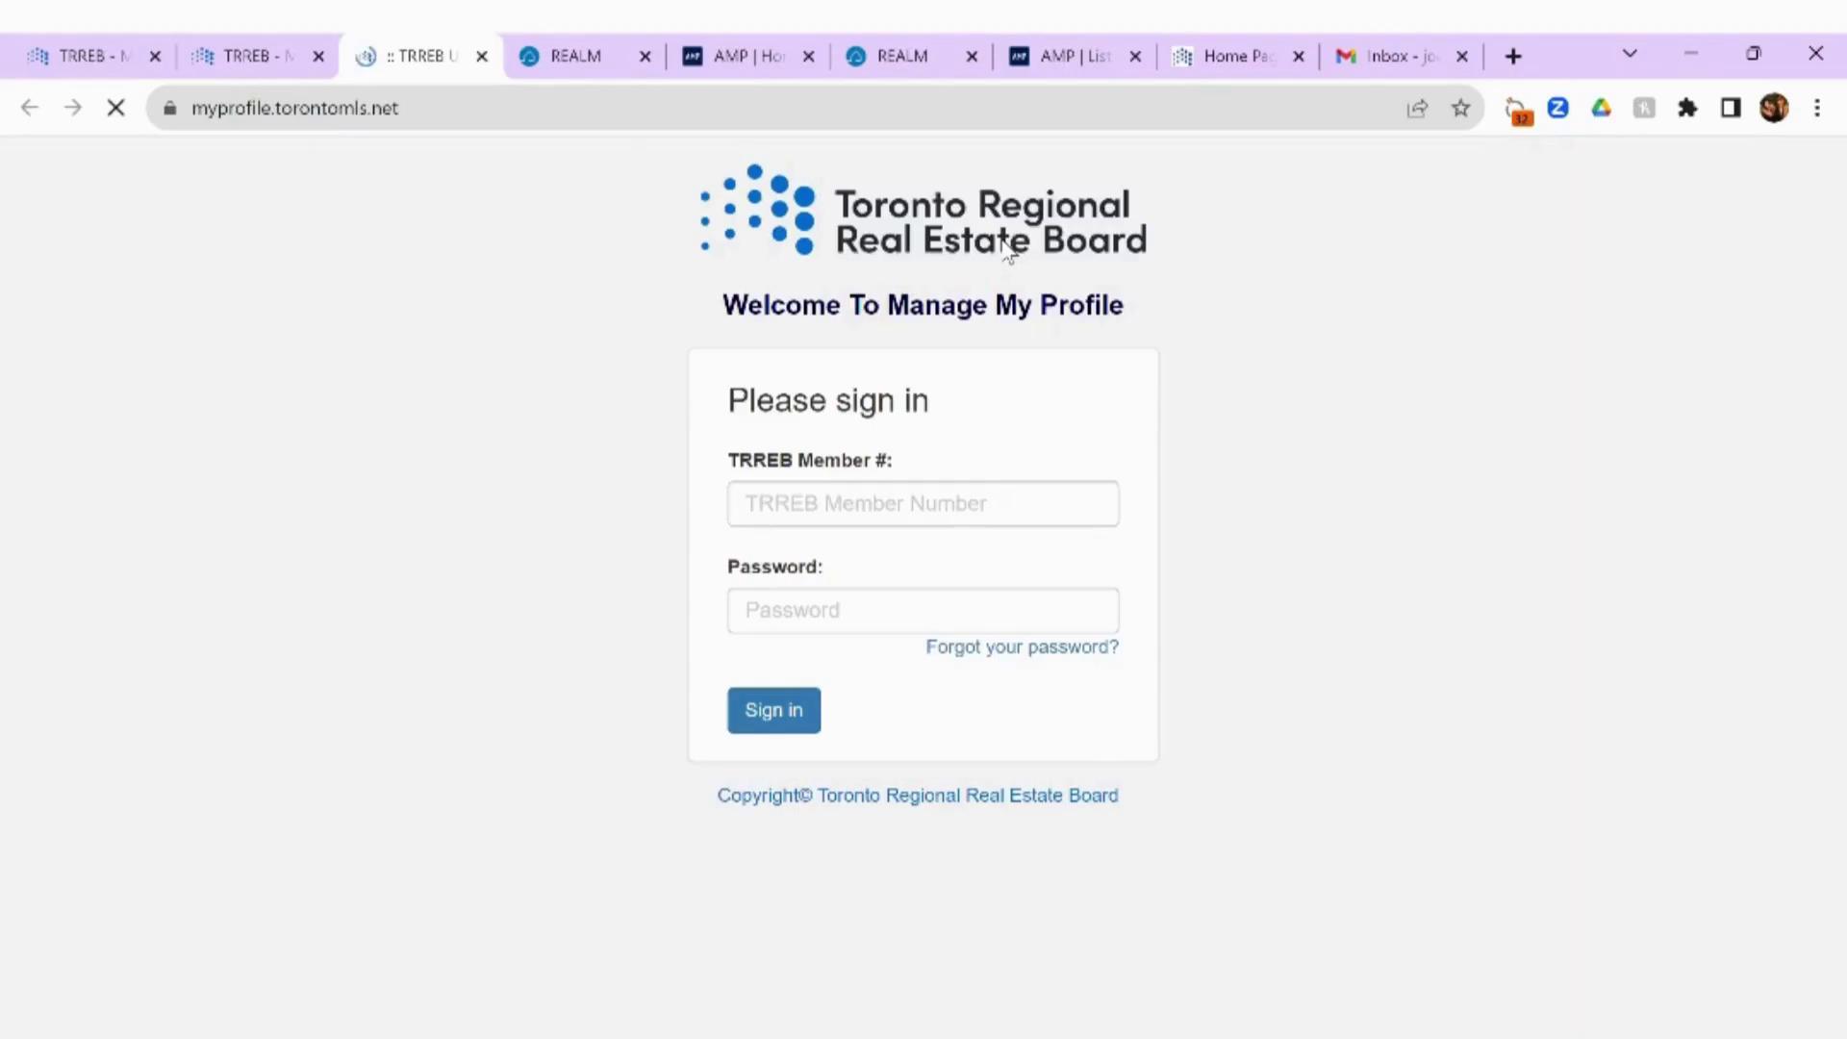
Replace the autofilled member number, enter the password and sign in.
click(932, 516)
key(BackSpace)
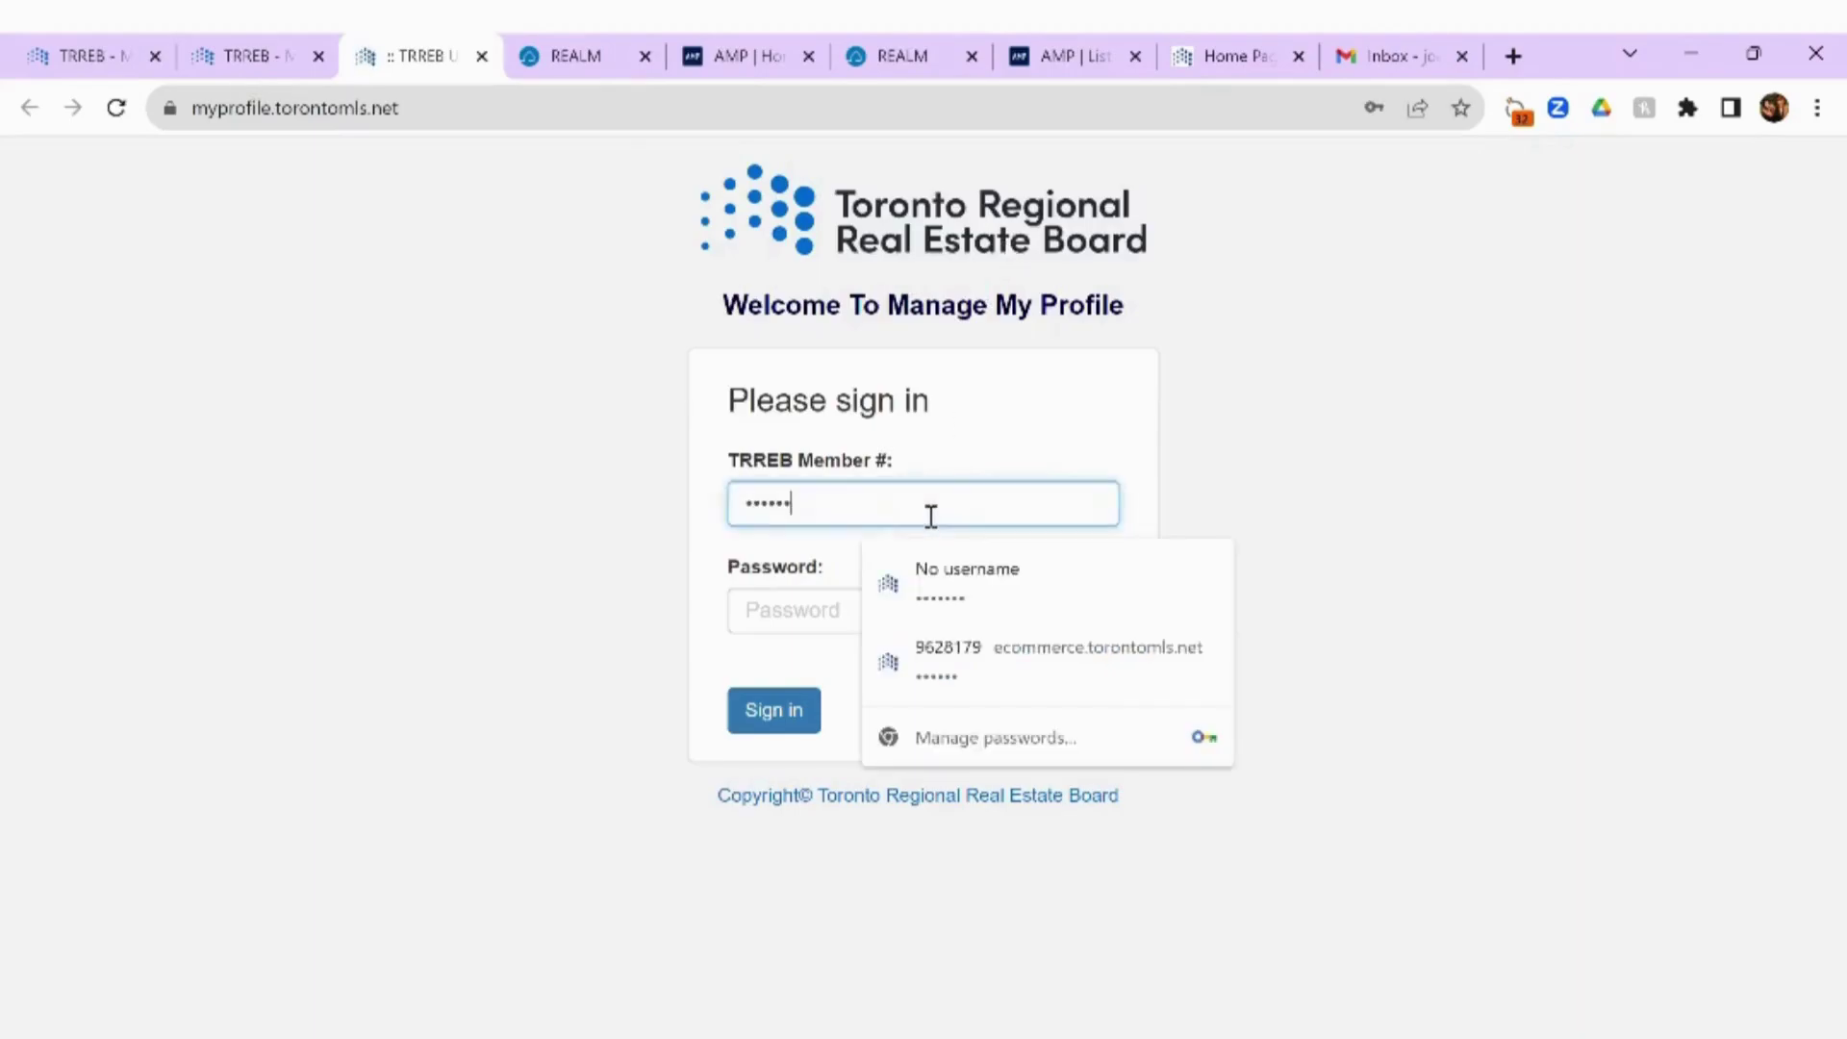
key(BackSpace)
key(BackSpace)
key(BackSpace)
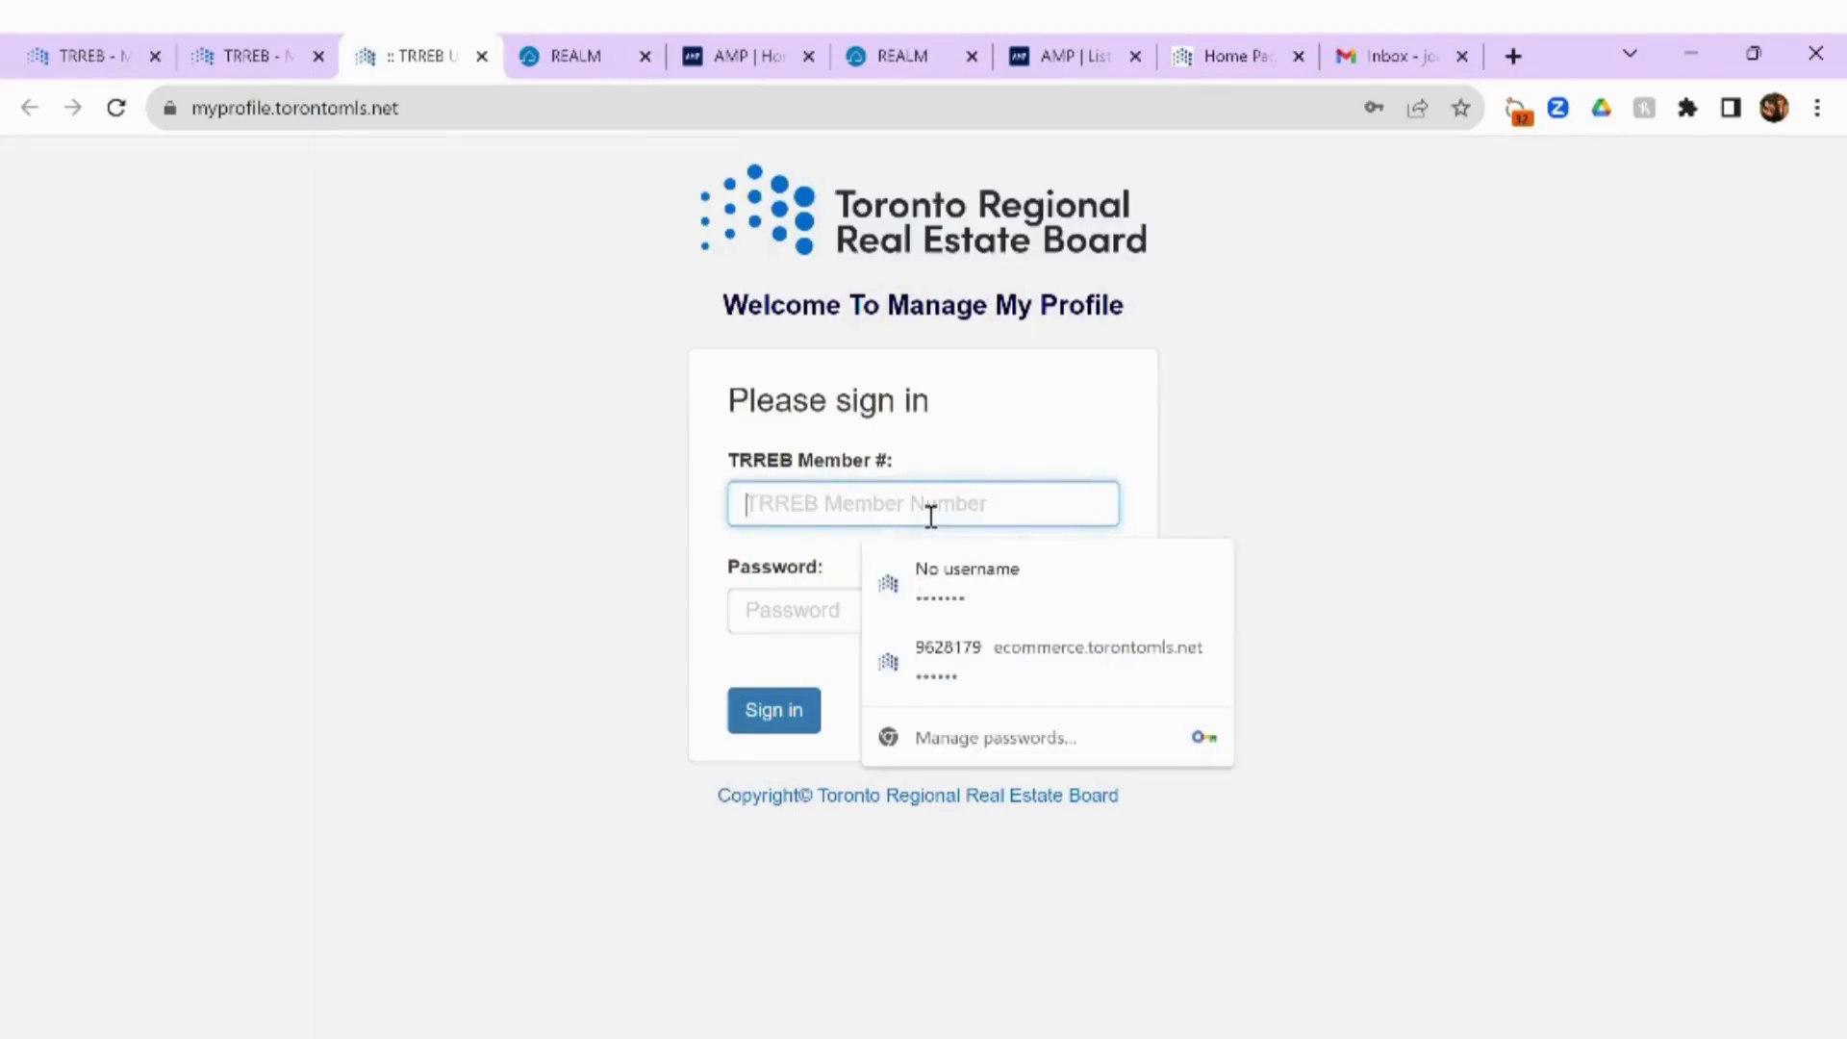
text(9)
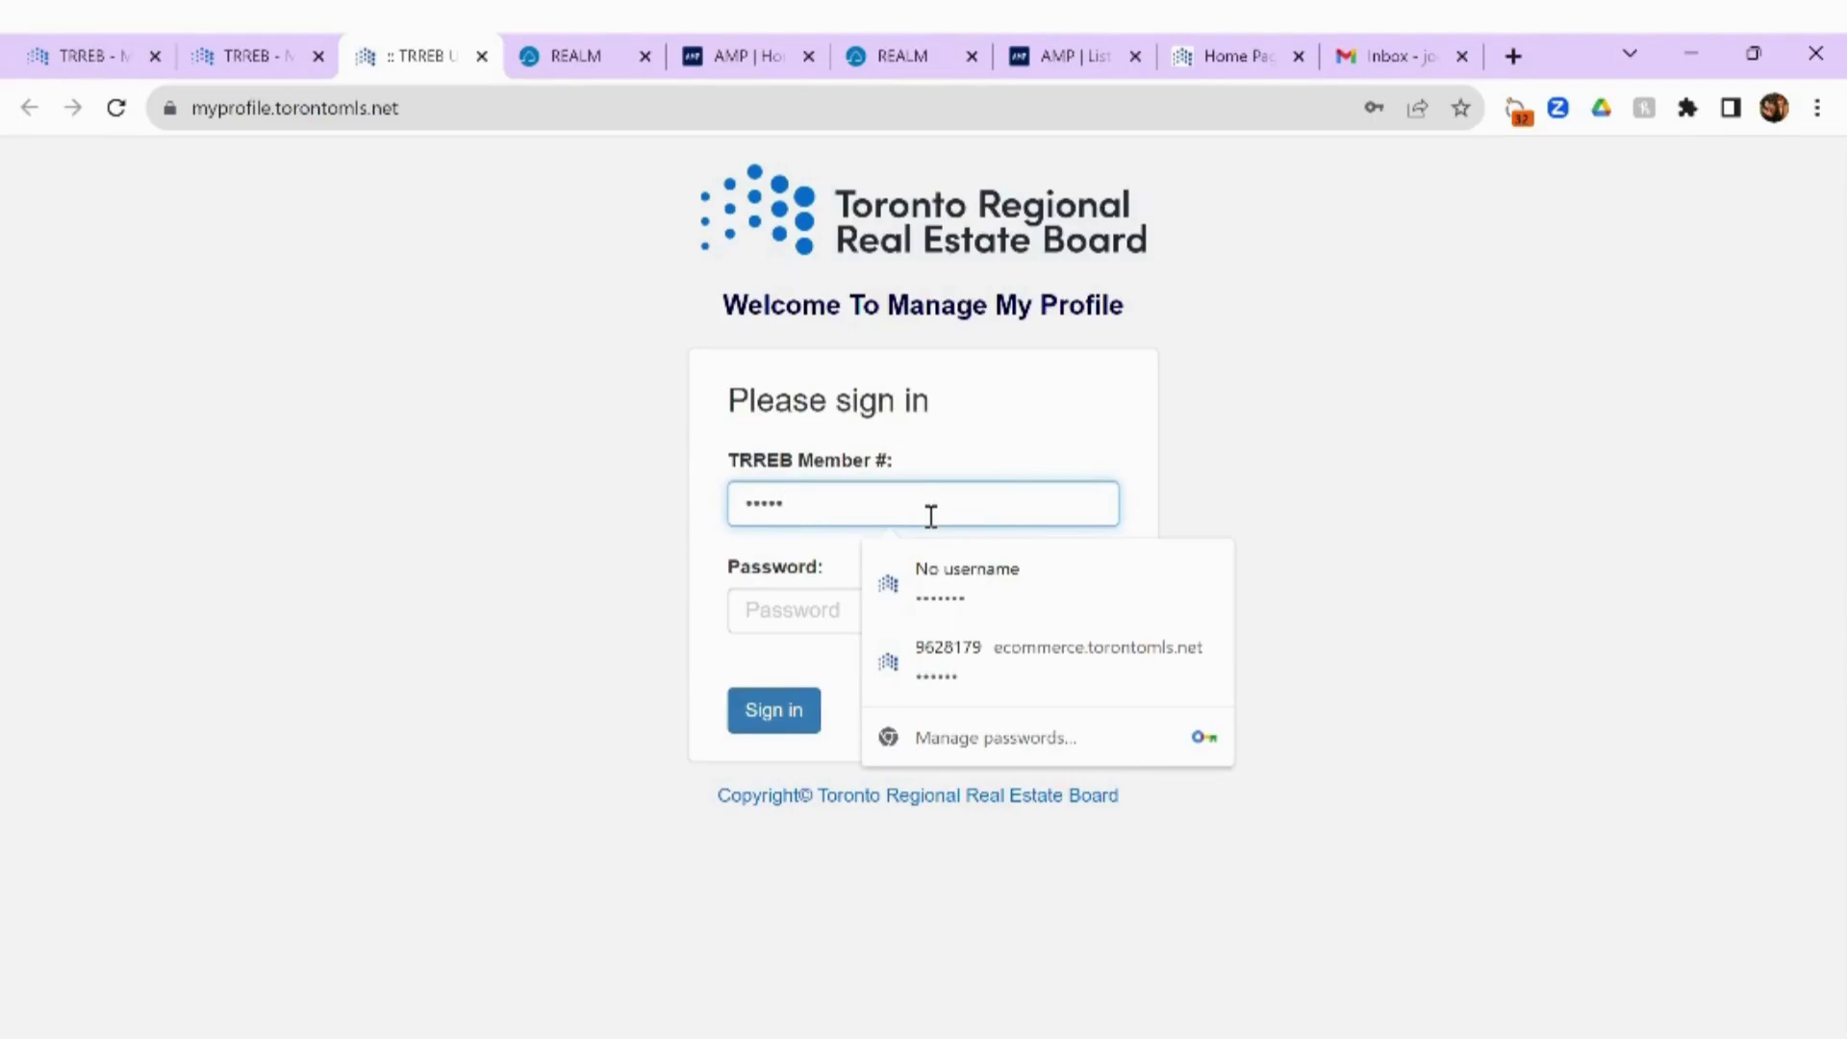
key(Tab)
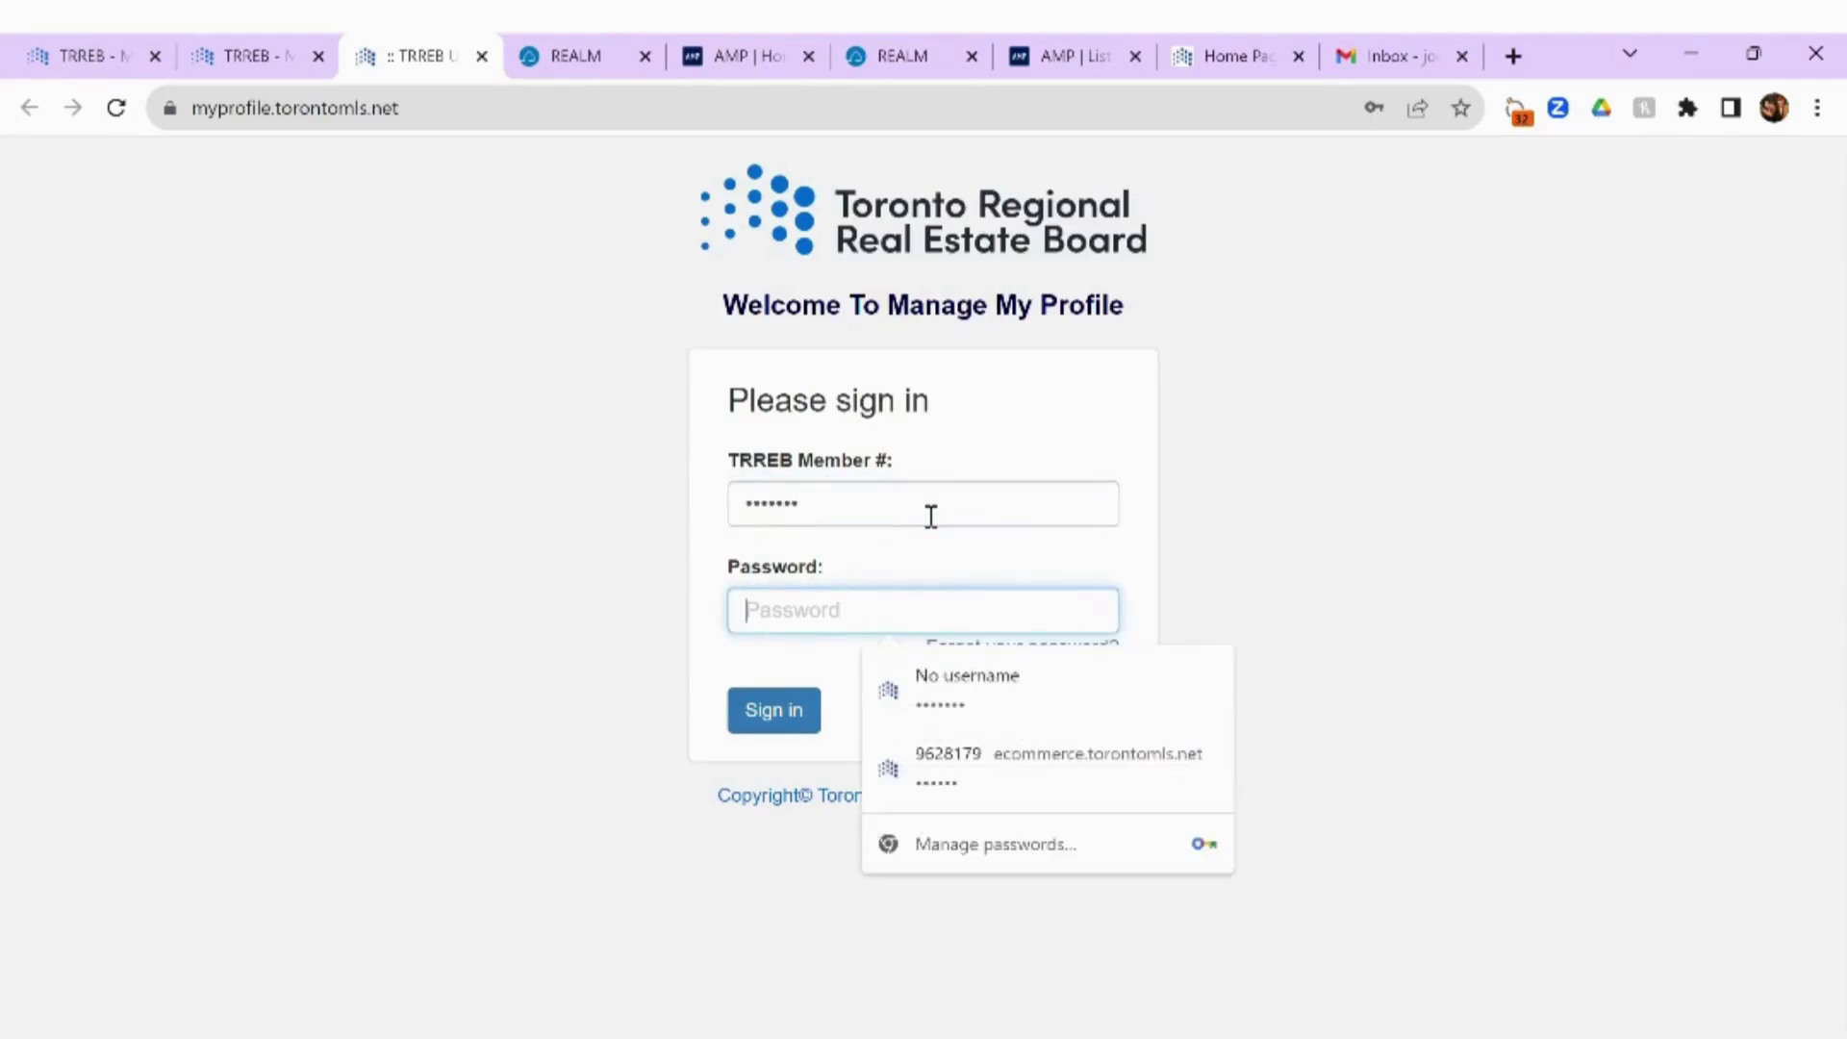
text(•)
text(•••)
key(Return)
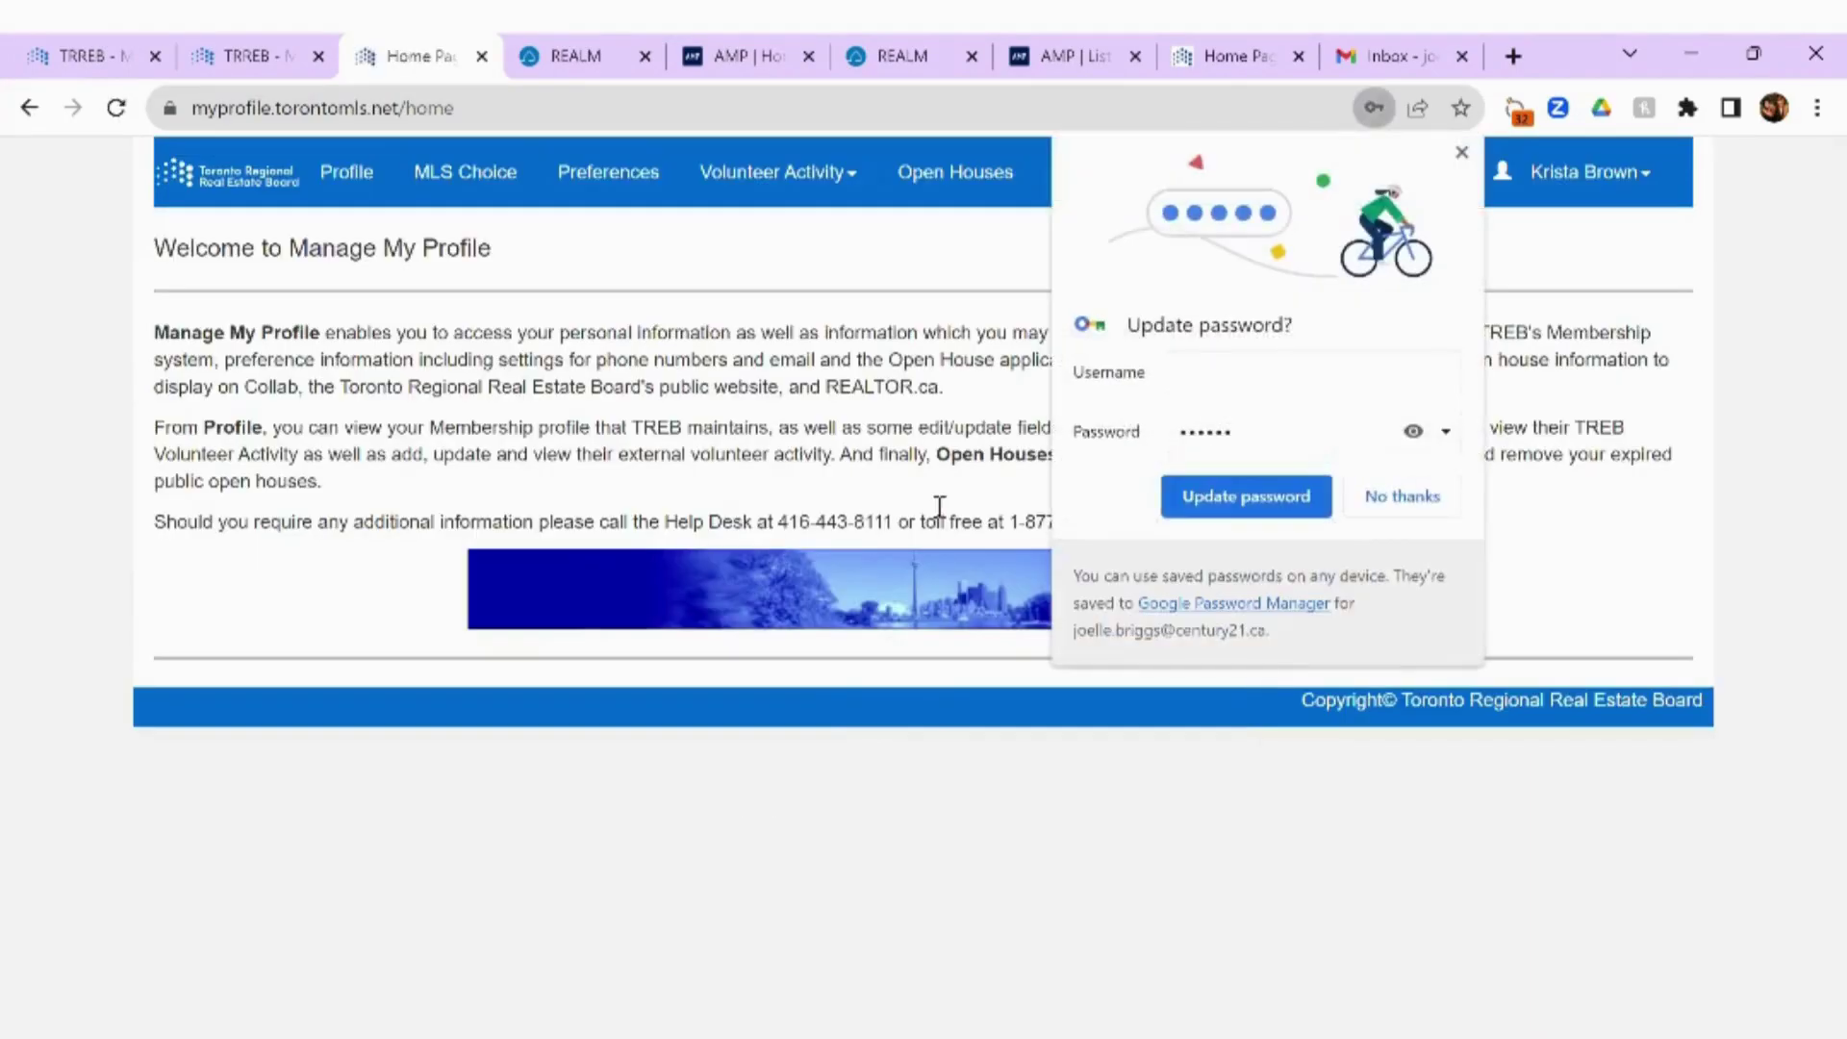
Dismiss the password prompt and open Add Open House for listing X7022054.
click(1401, 499)
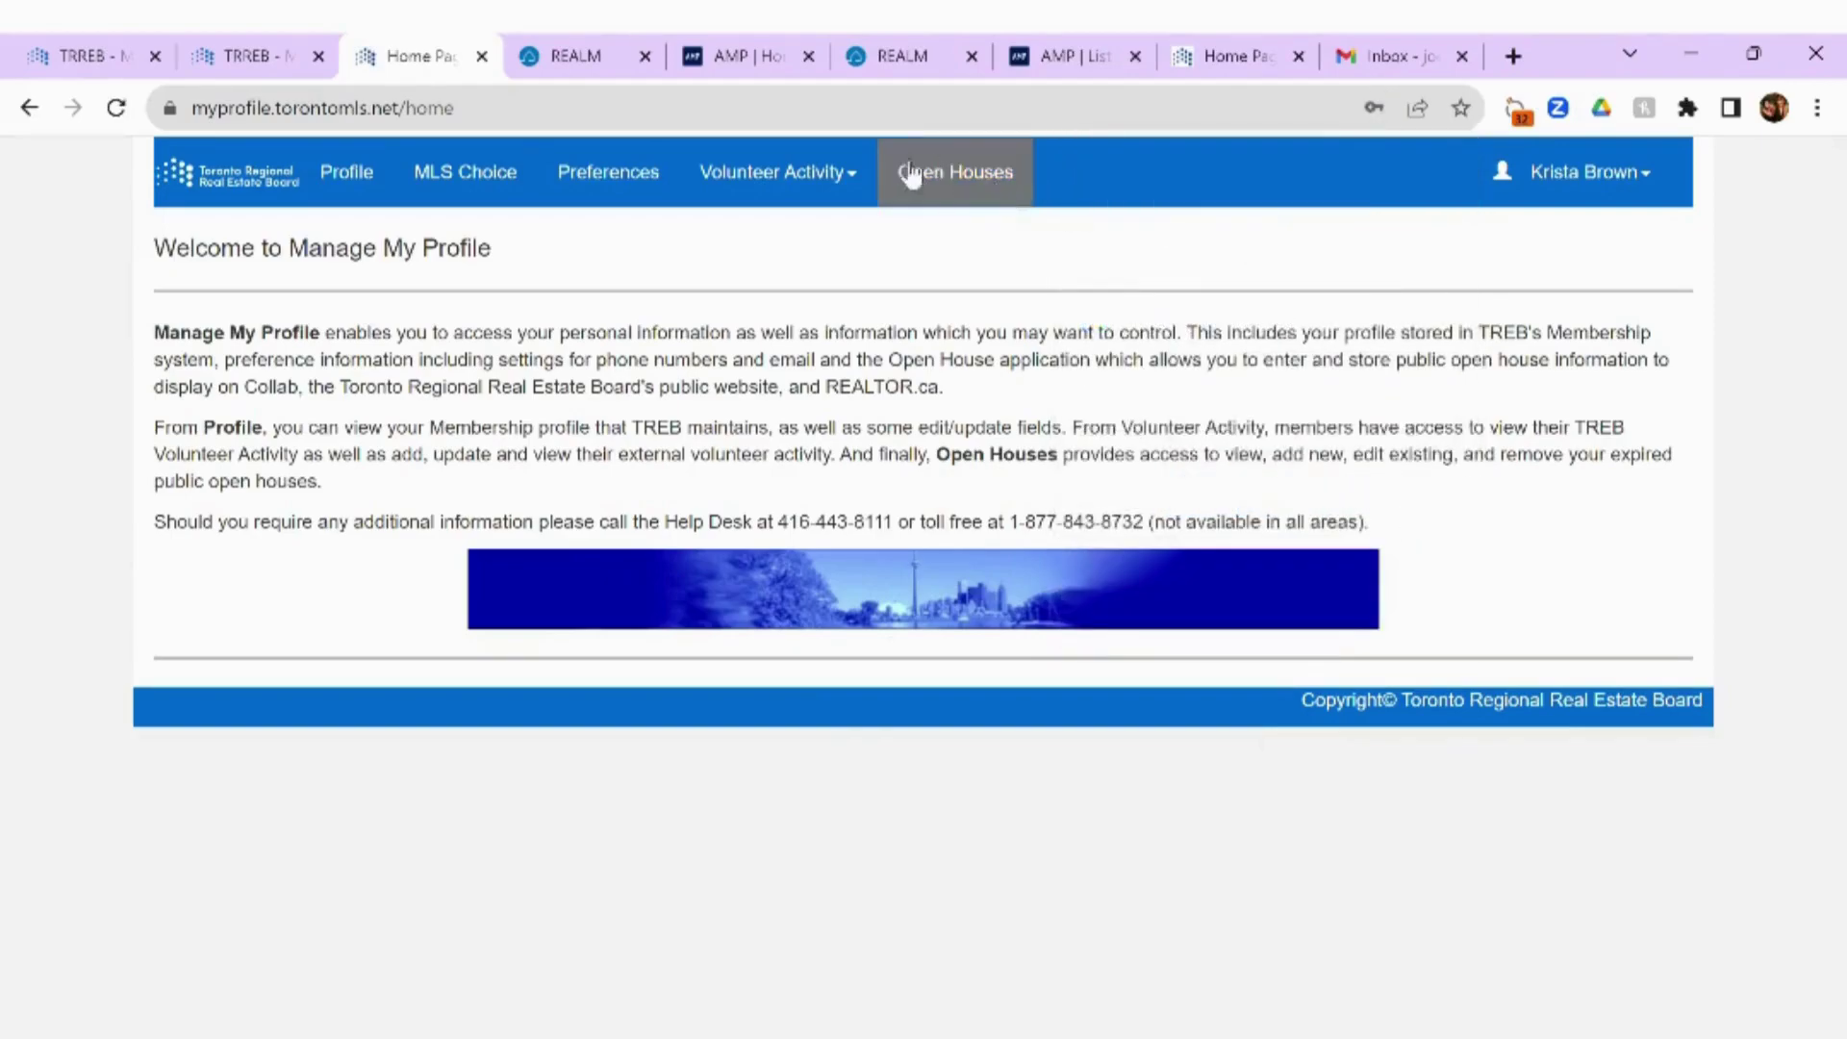
click(962, 175)
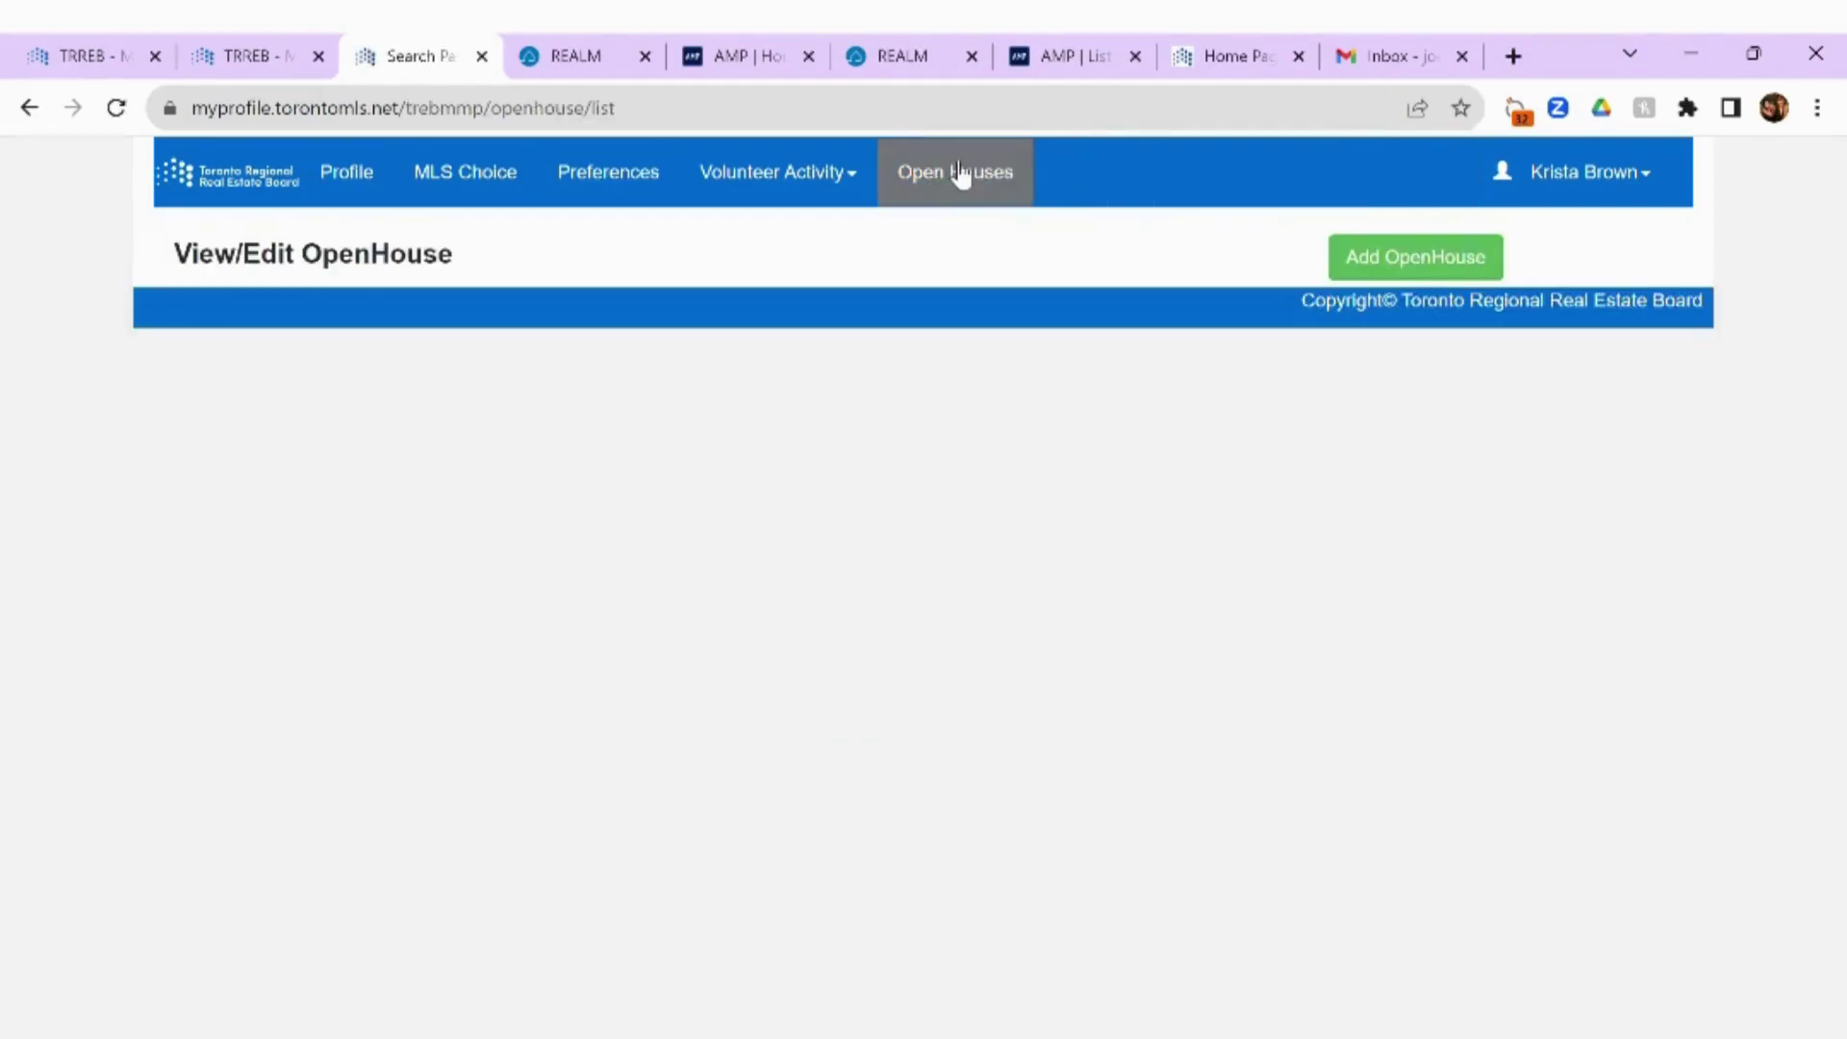
click(1438, 257)
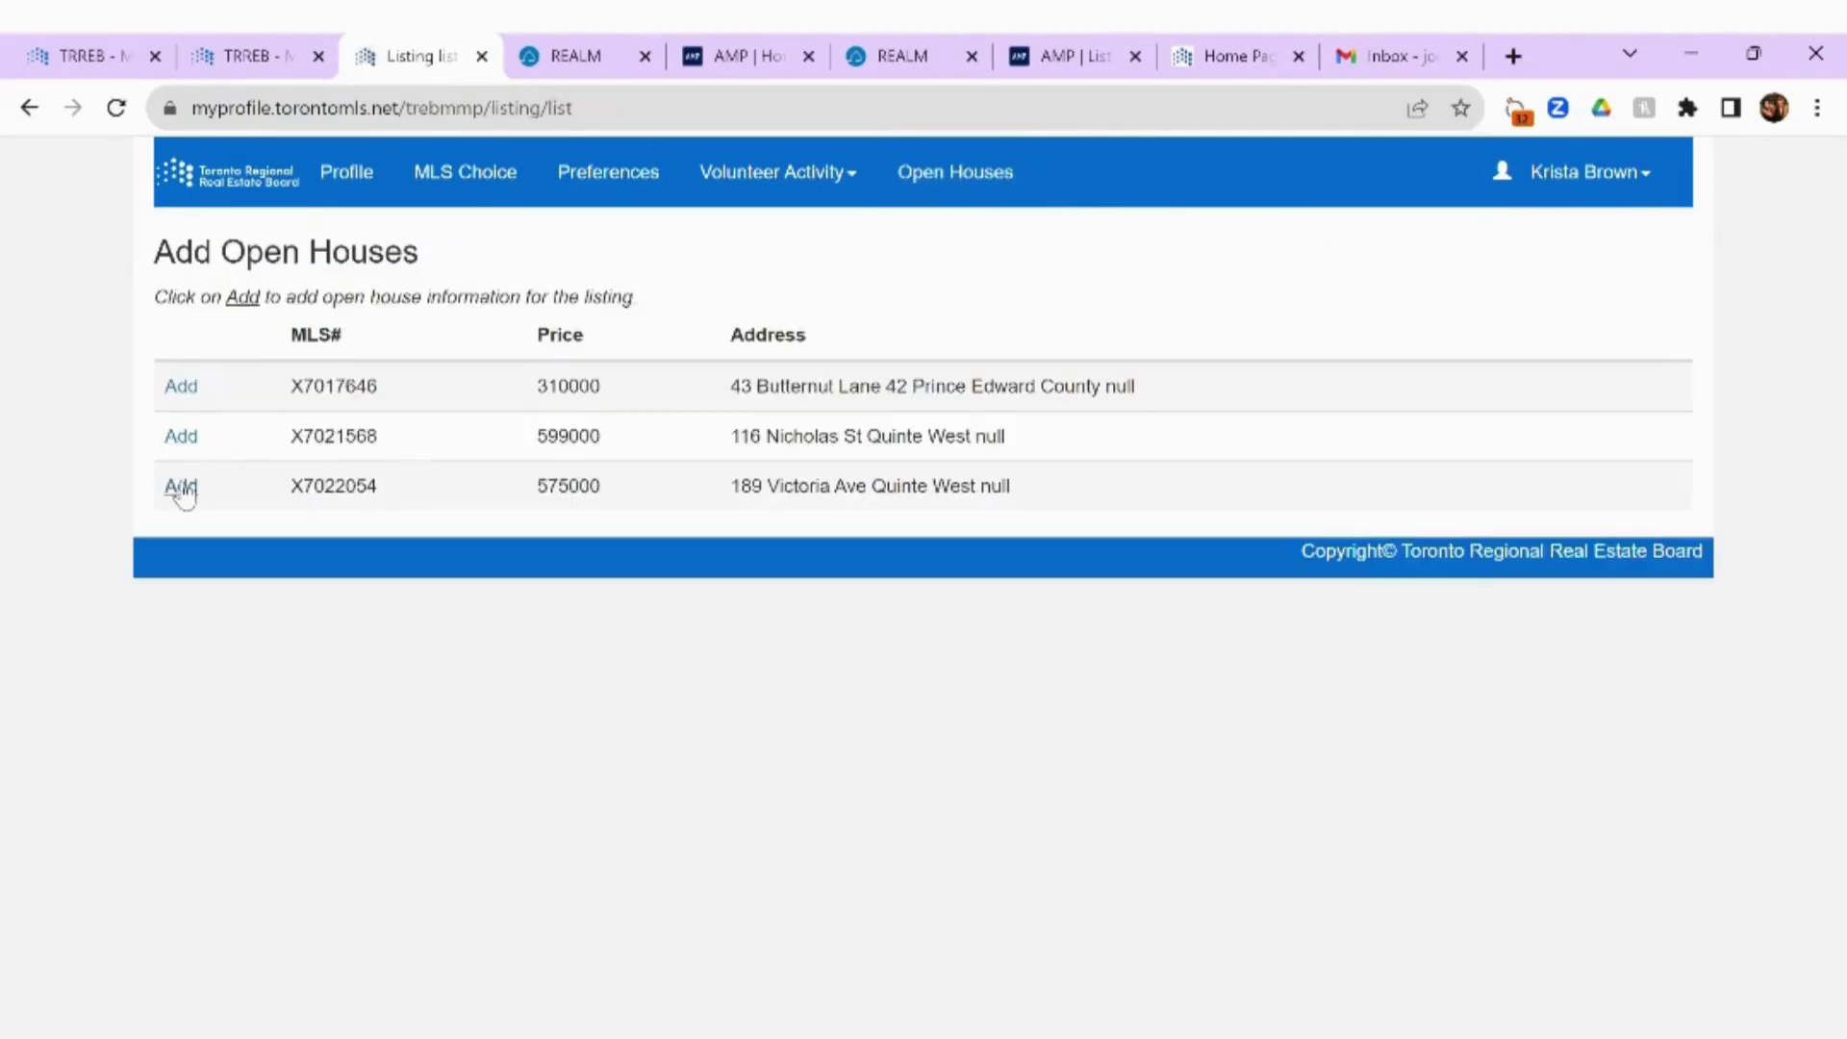
click(180, 486)
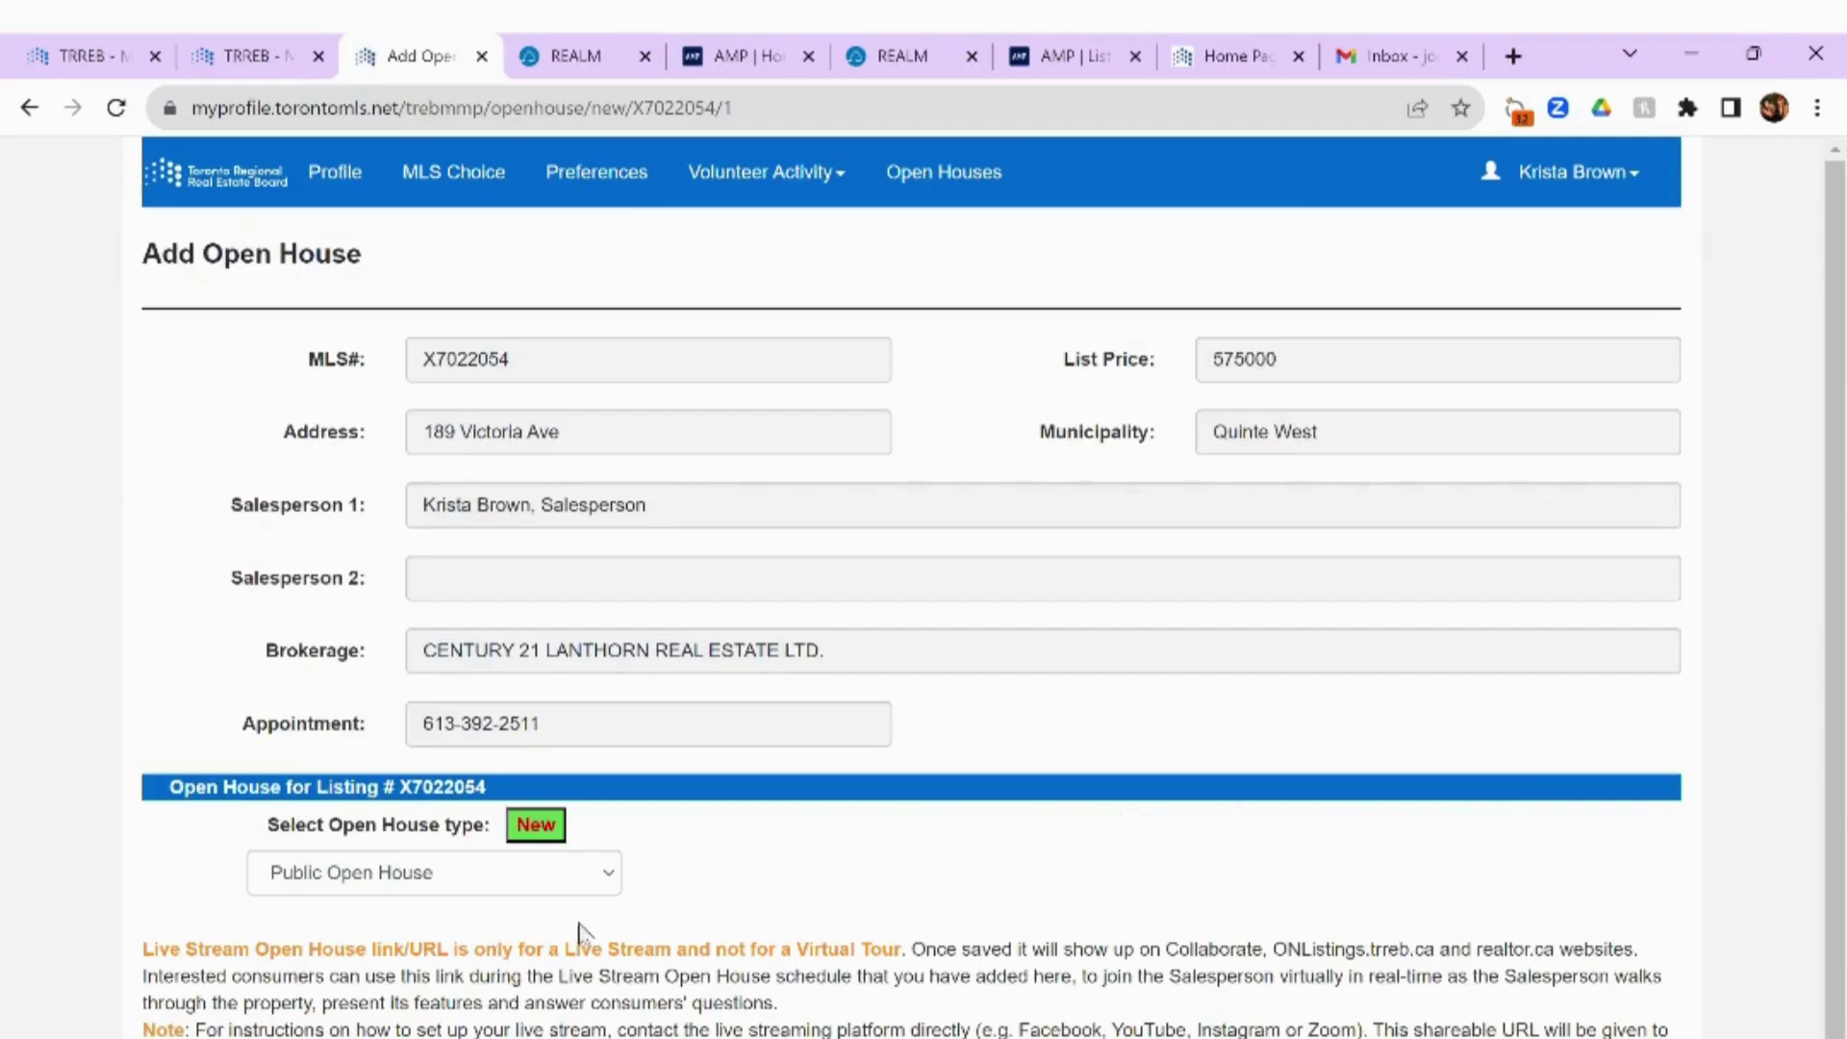
scroll(1836, 491, down, 1)
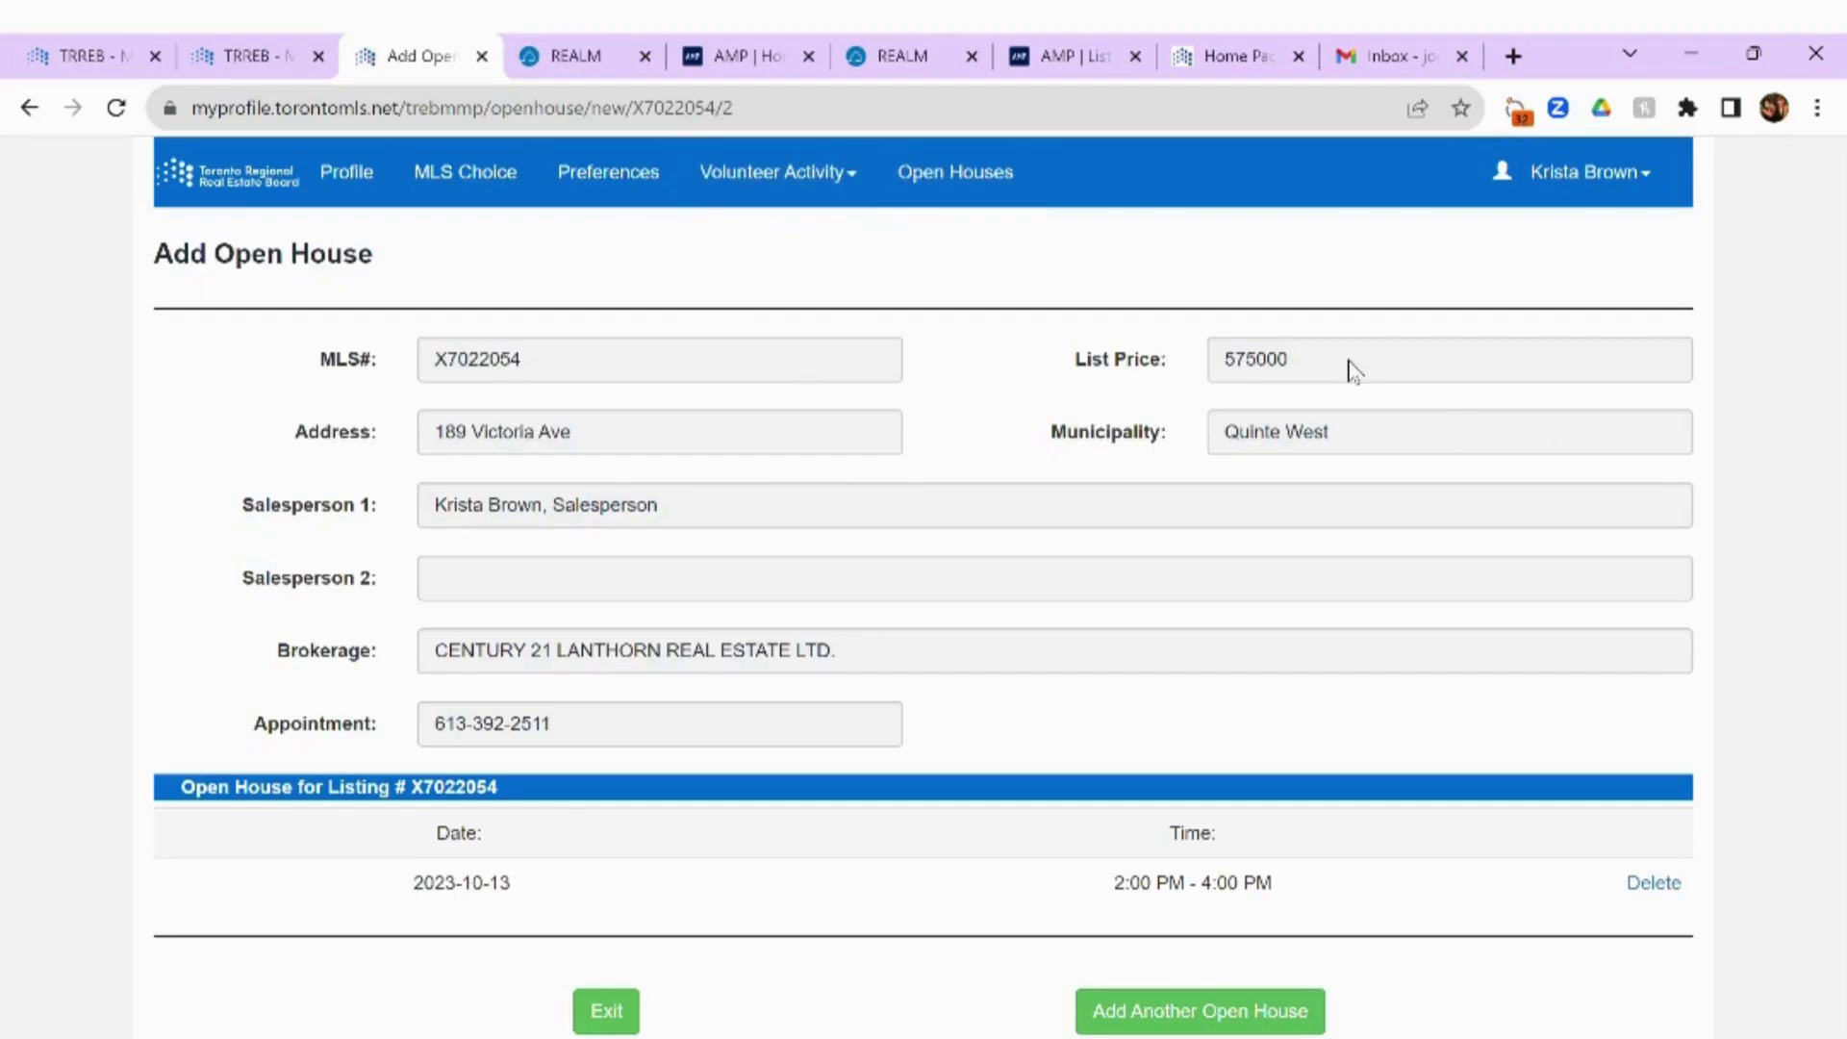
Close the leftover AMP, REALM and Add Open House tabs.
click(808, 55)
click(645, 56)
click(482, 54)
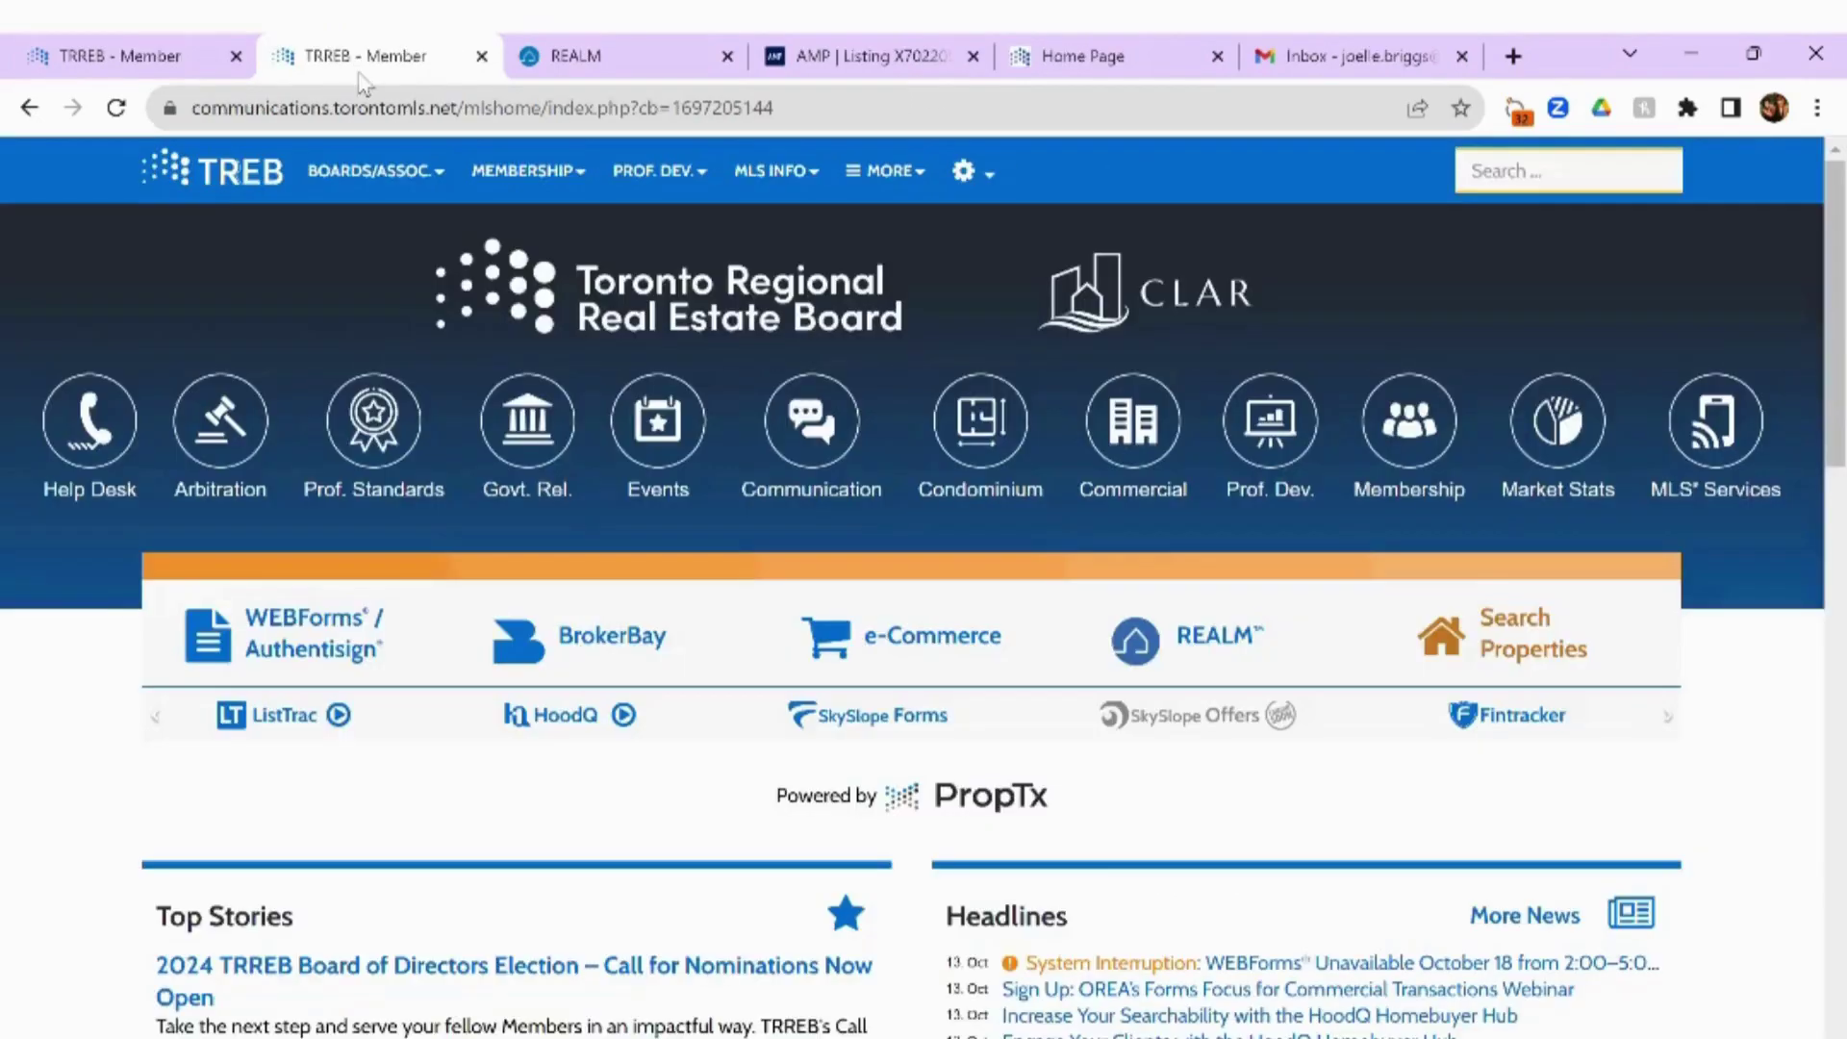